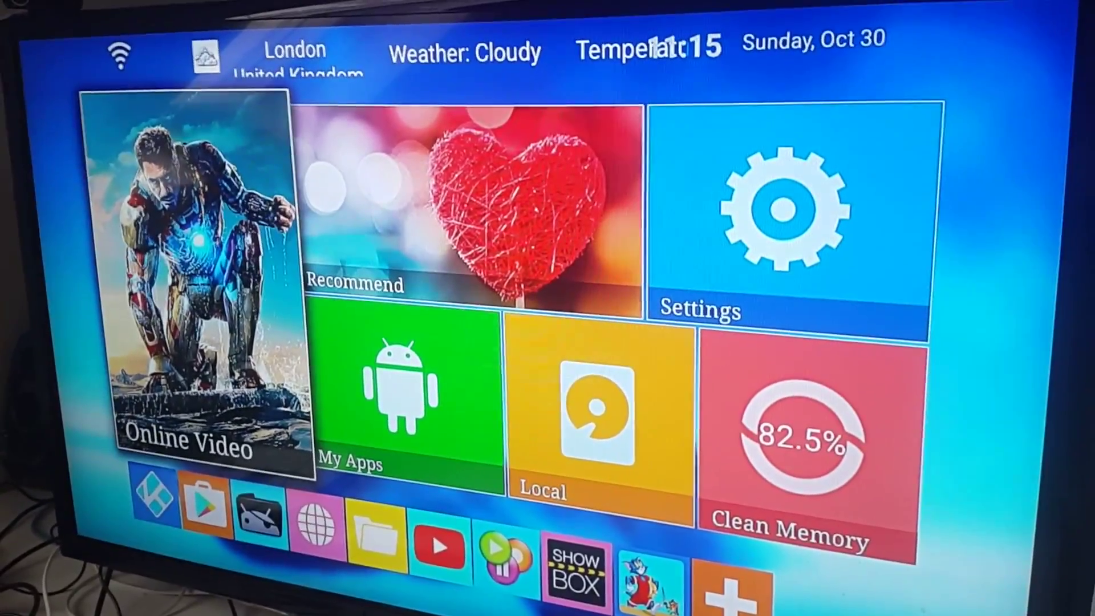
Step: Browse the Recommend, Online Video, Clean Memory and Local sections, then open My Apps
key("Right")
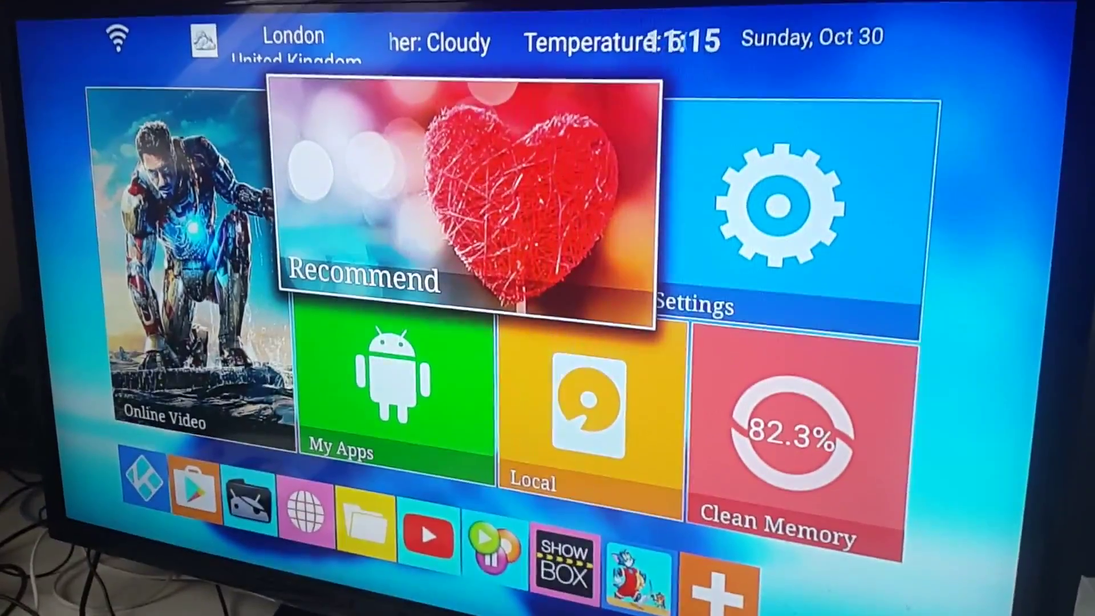
key("Left")
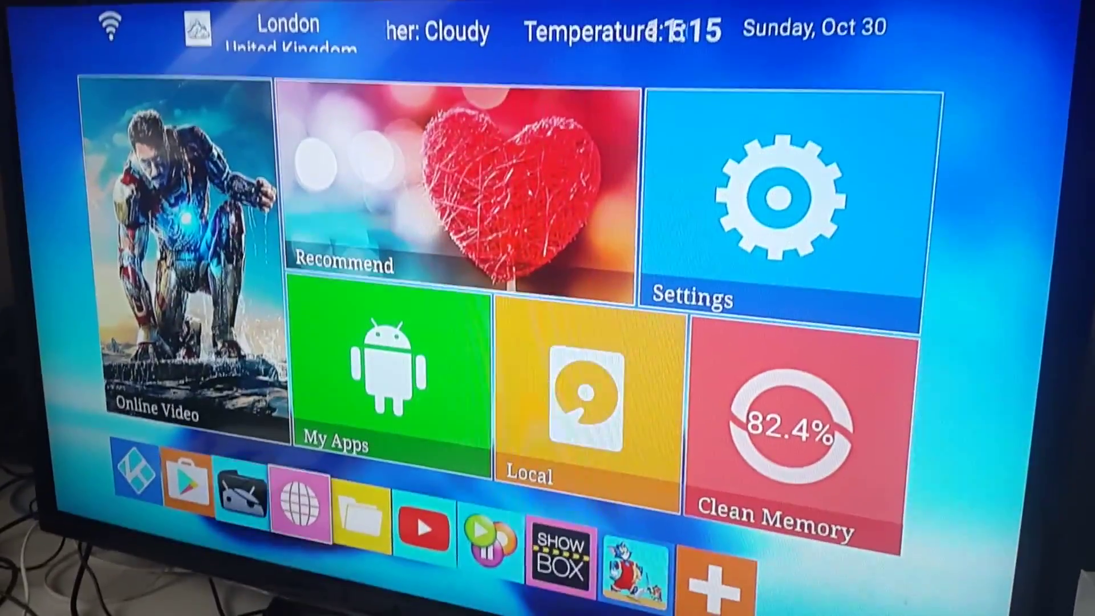
key("Left")
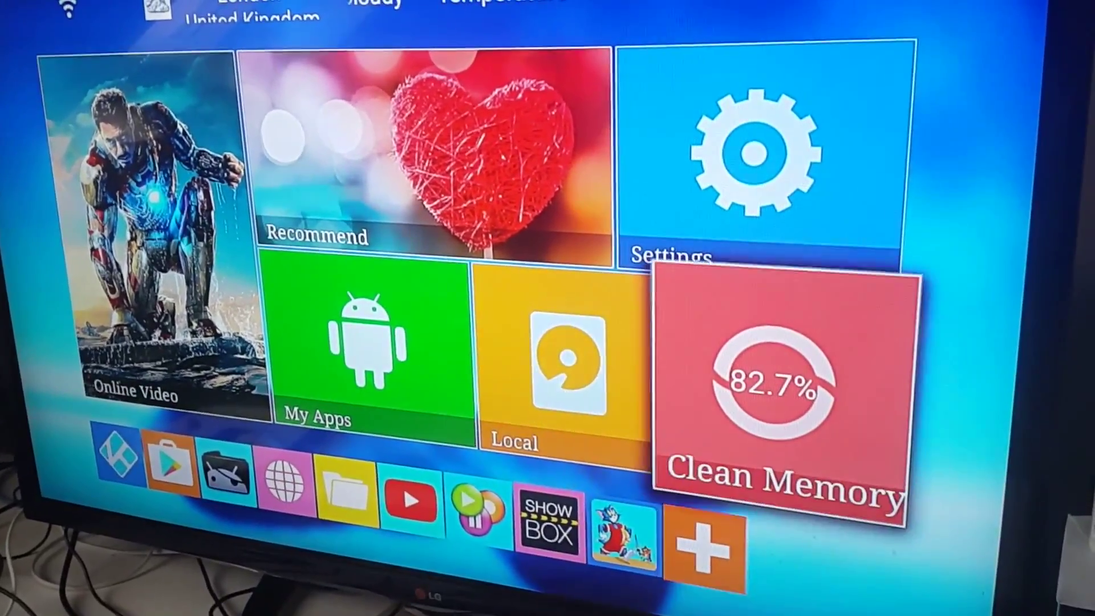
key("Left")
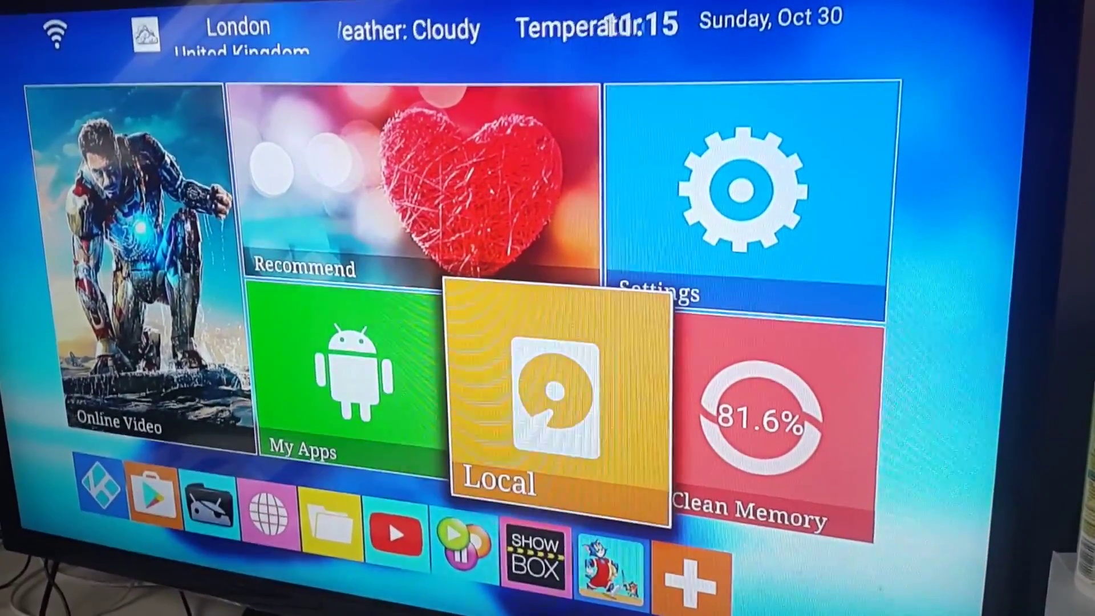
key("Left")
key("Return")
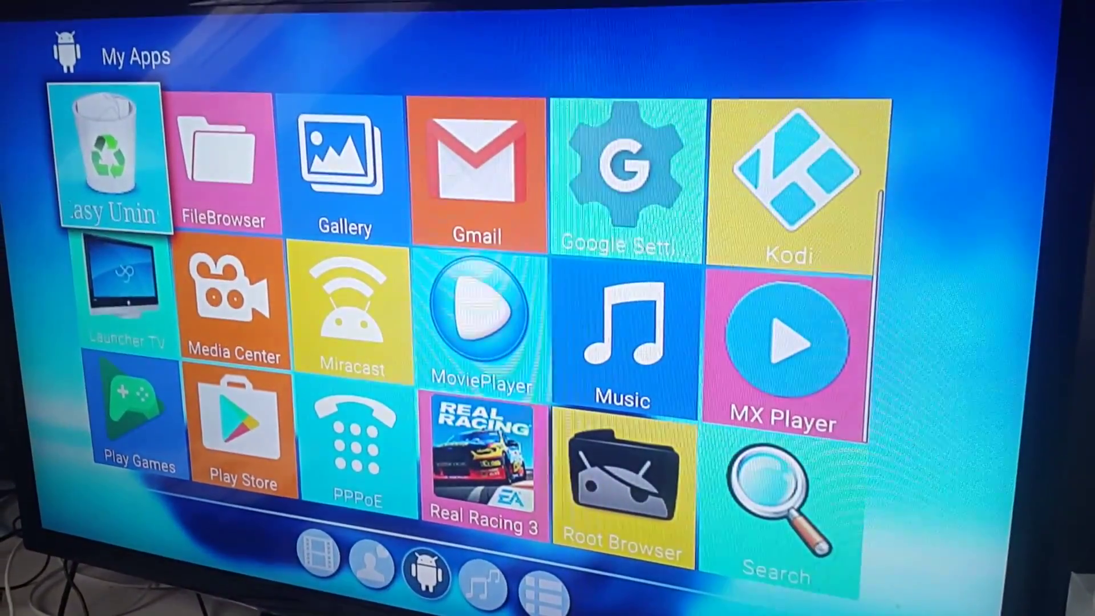
Step: Scroll through the installed apps, return home, and reopen the apps list
key("Down")
key("Down")
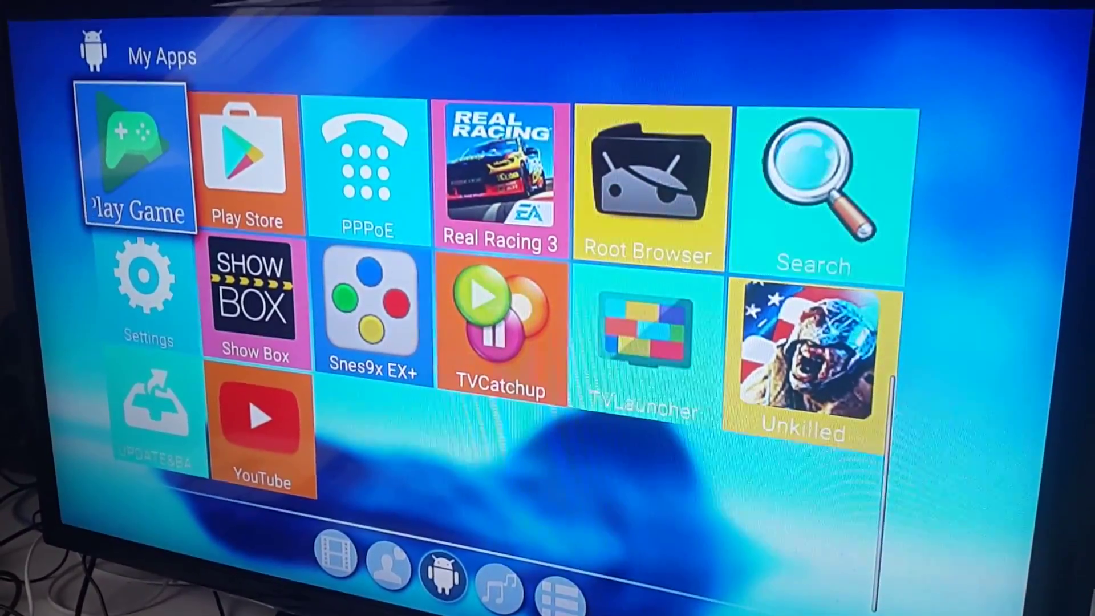
key("Escape")
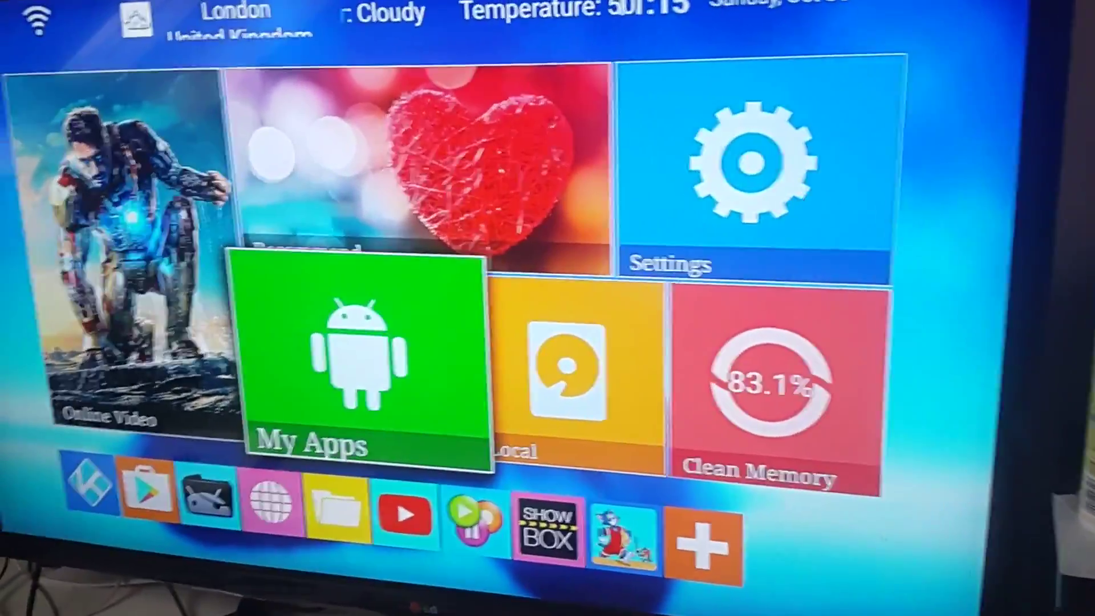
key("Return")
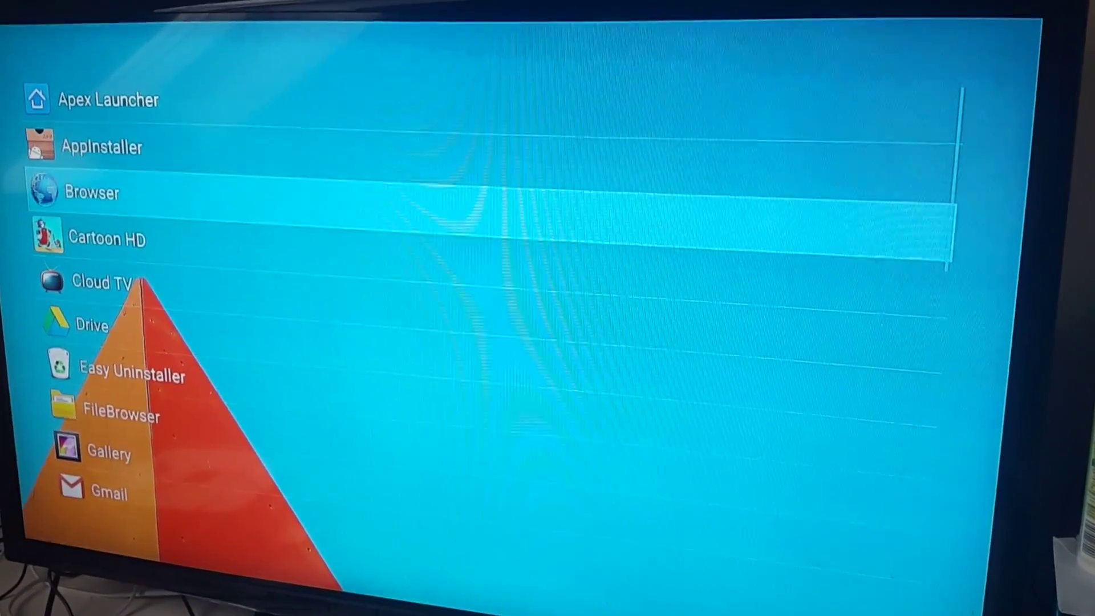
Step: Add Browser to the grid, clear the duplicate Browser slot, and bring up preferences
key("Return")
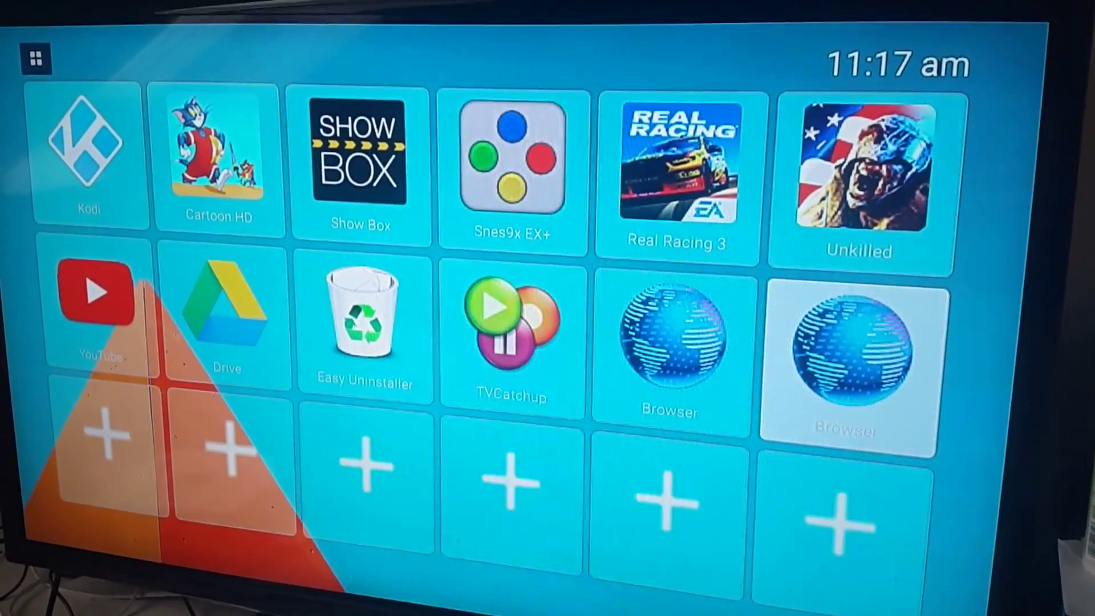
key("Return")
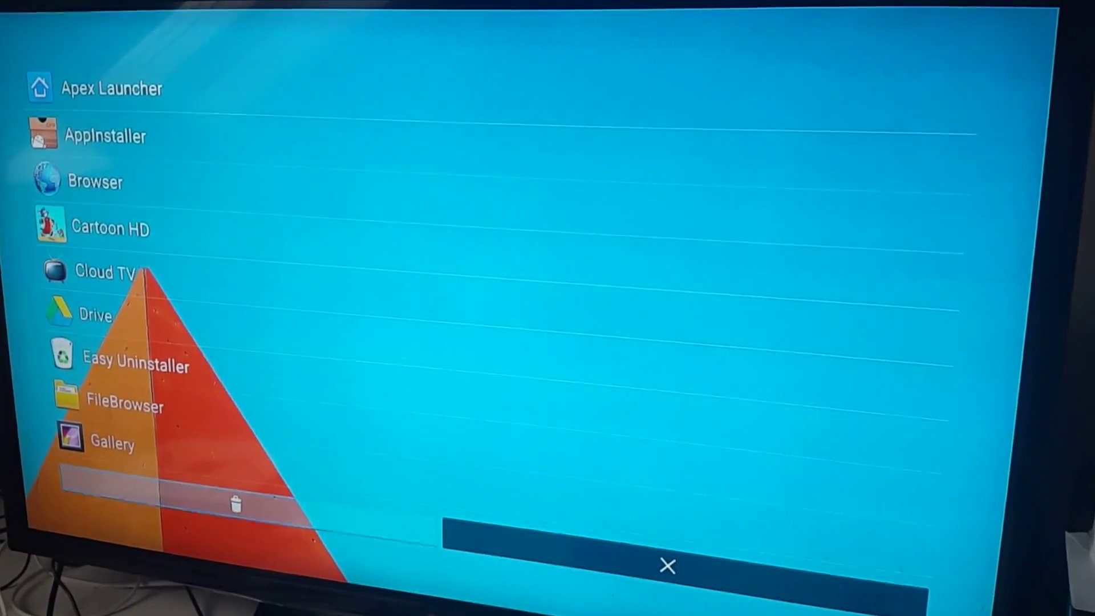
key("Escape")
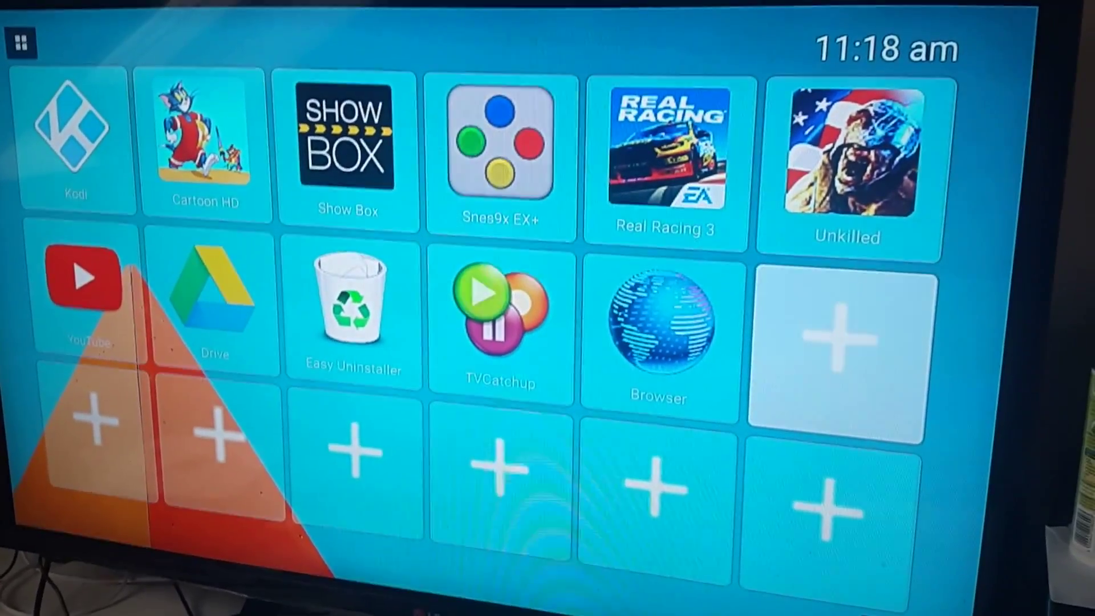
key("Up")
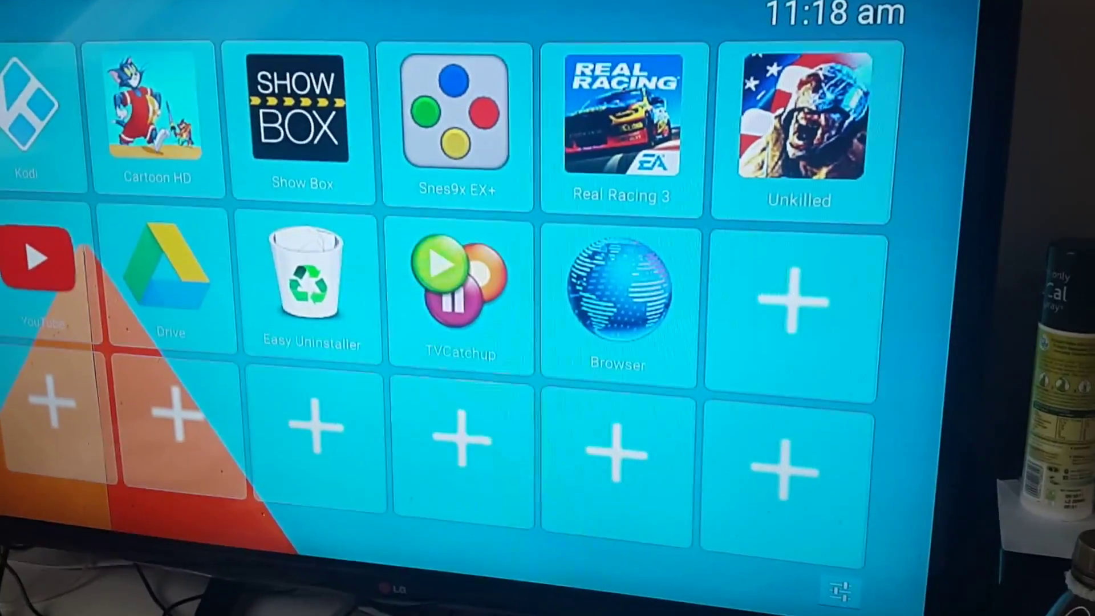
key("Menu")
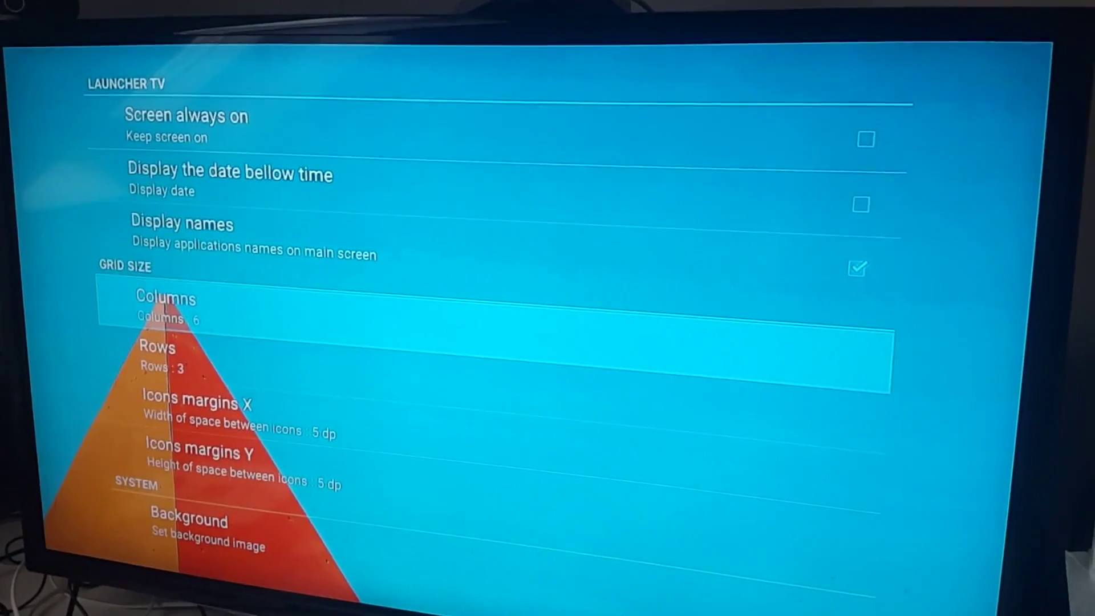
Step: Scroll the Grid Size options (6 columns, 3 rows), then return to the full apps list
key("Down")
key("Down")
key("Down")
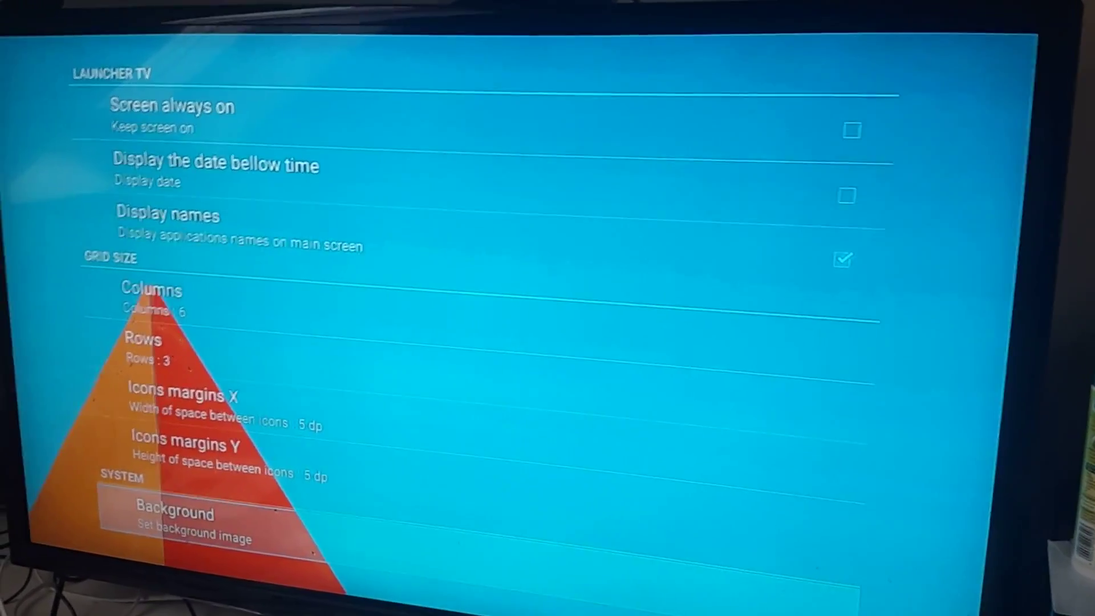
key("Escape")
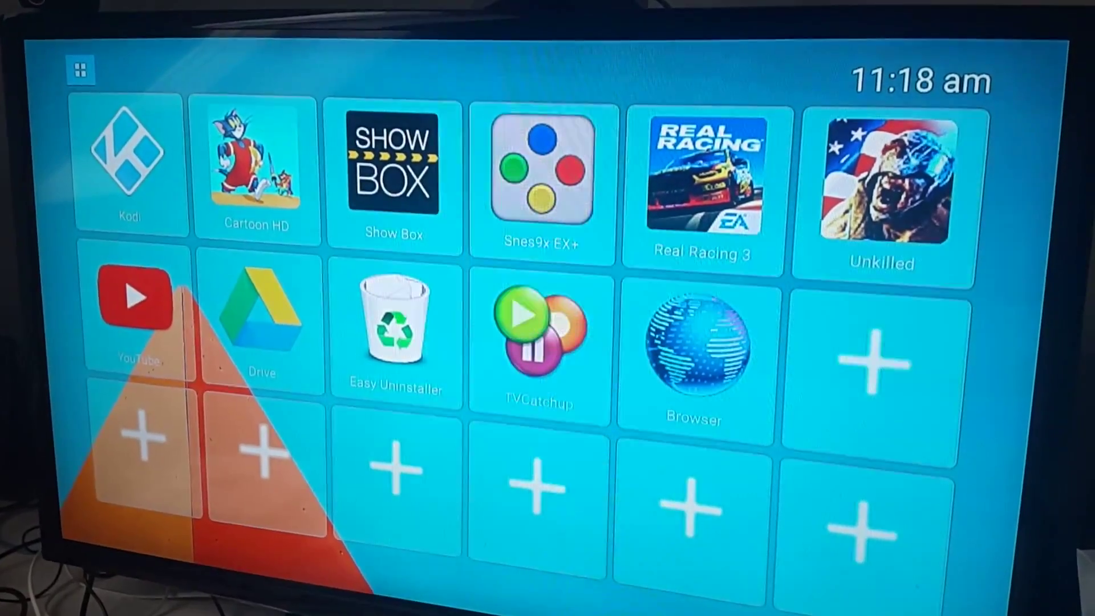
key("Right")
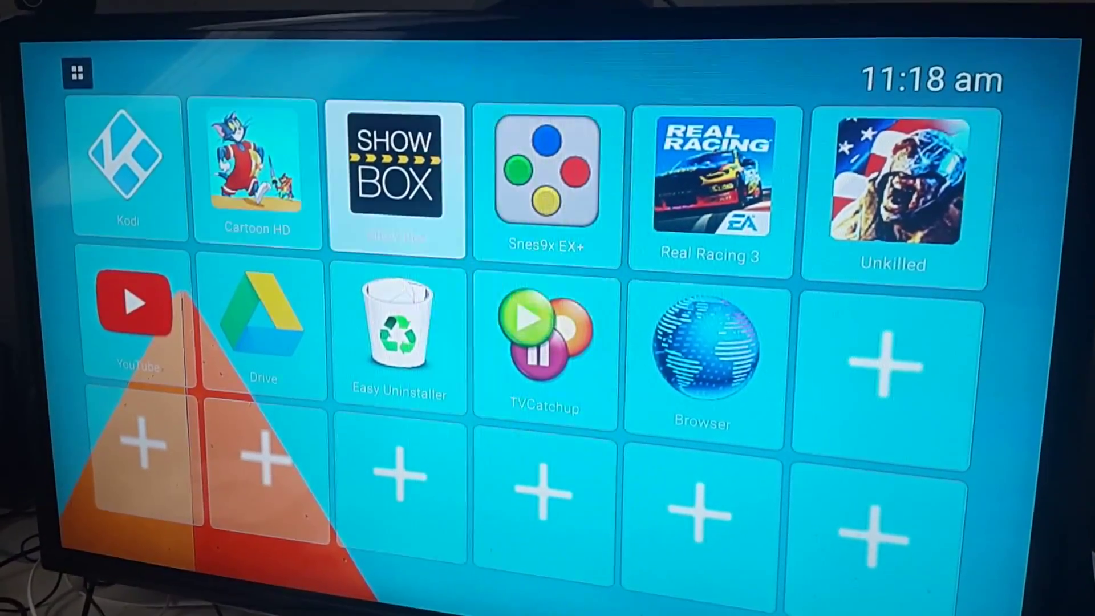
key("Right")
key("Right")
key("Right")
key("Down")
key("Down")
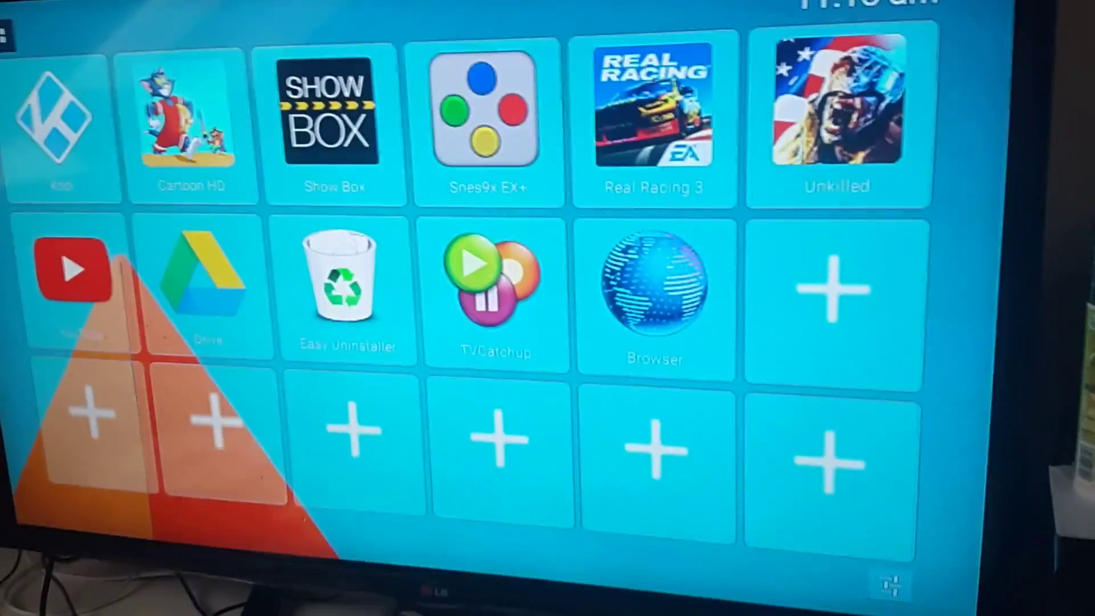
key("Return")
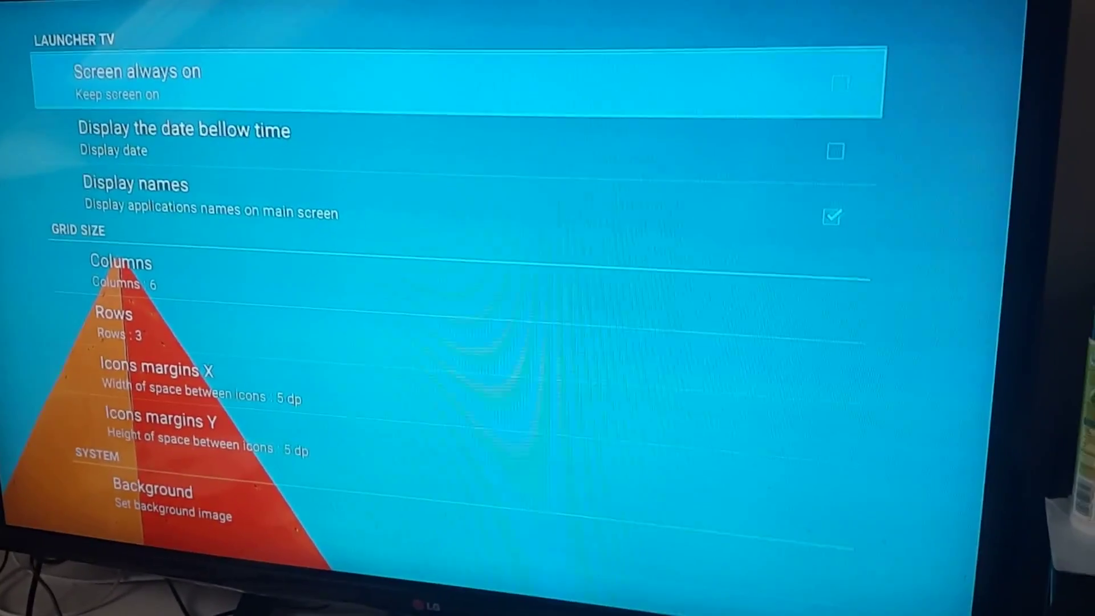
key("Escape")
key("Escape")
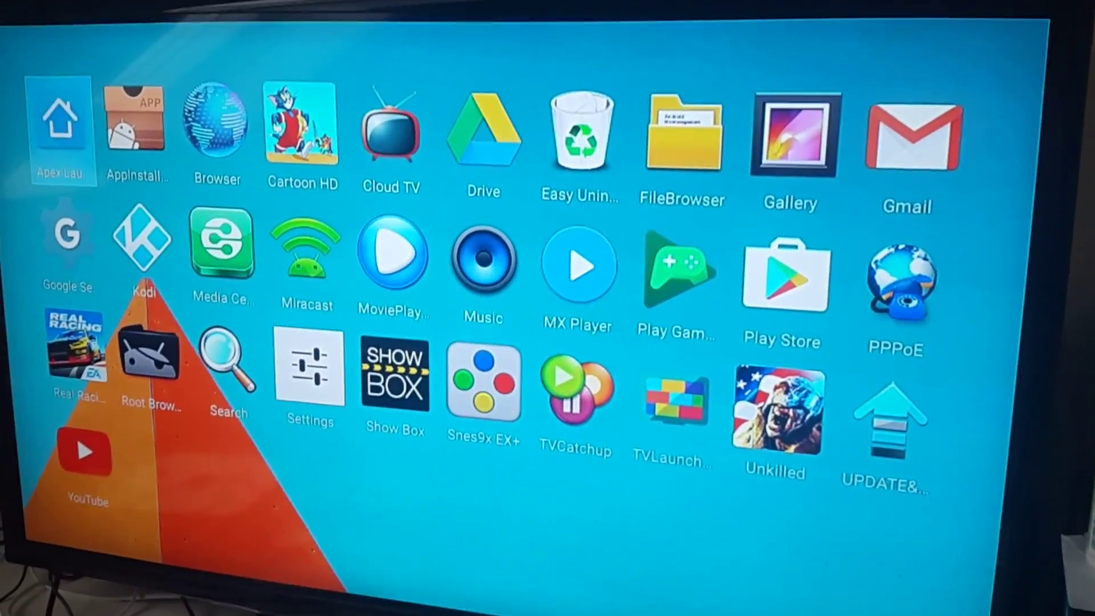
Step: Go from the home grid to the app drawer and launch TVLauncher
key("Return")
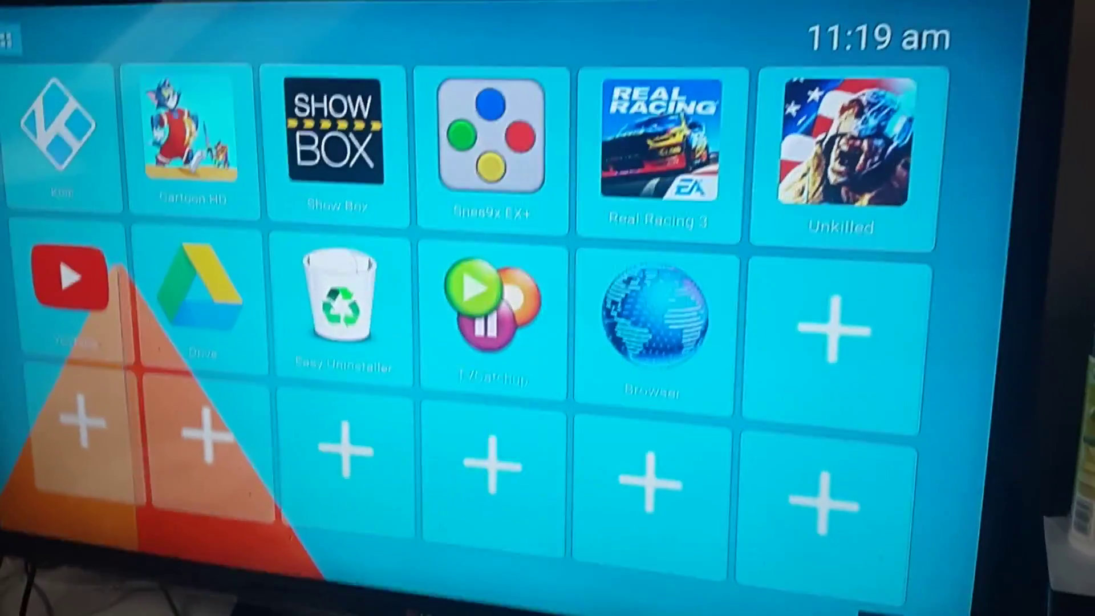
key("Return")
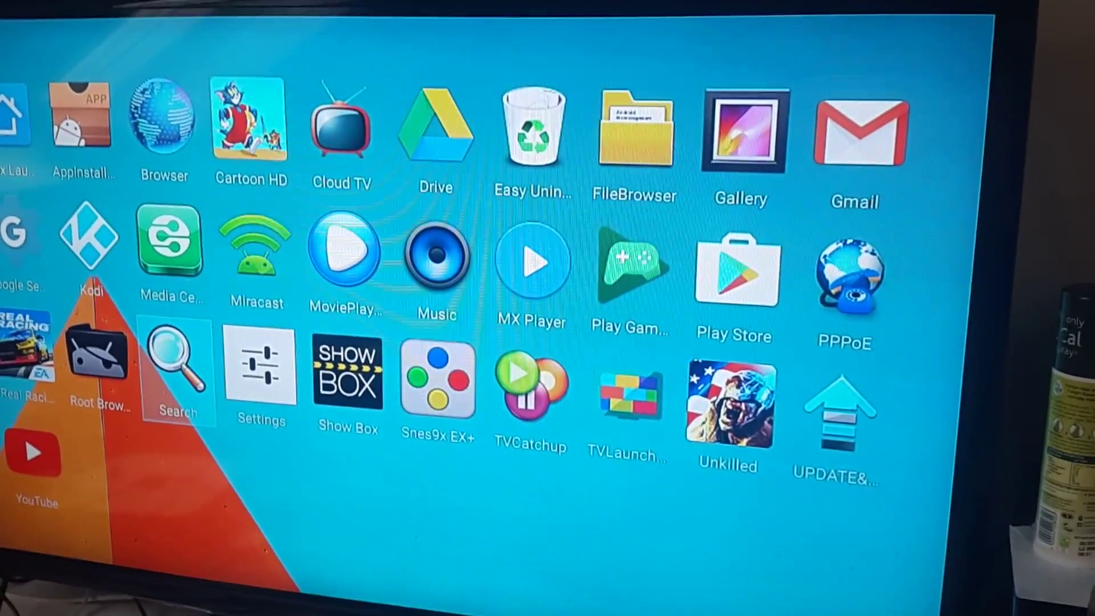
key("Right")
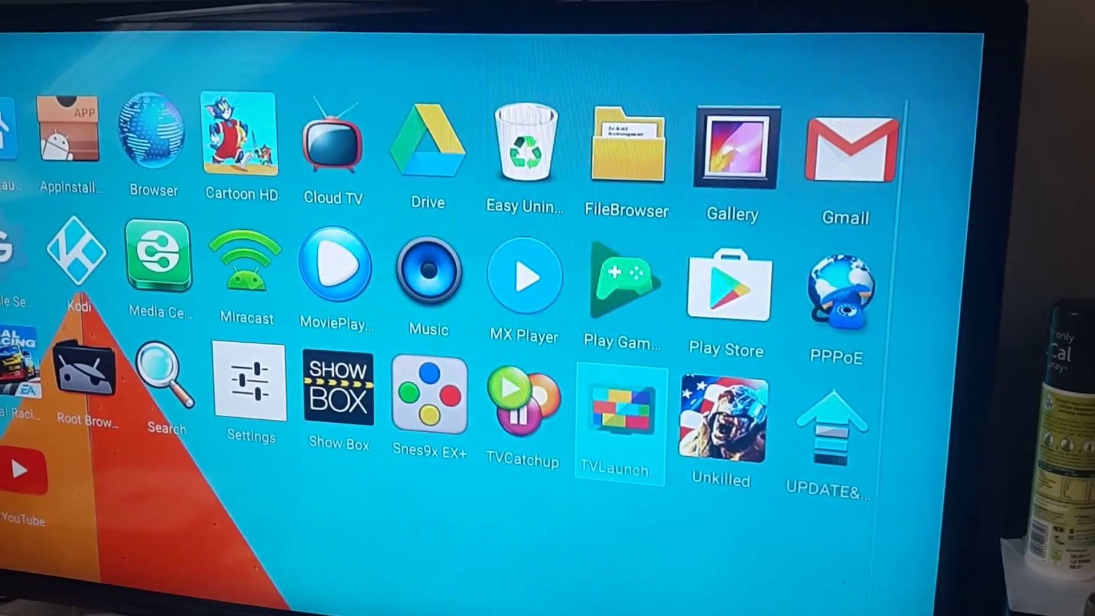
key("Return")
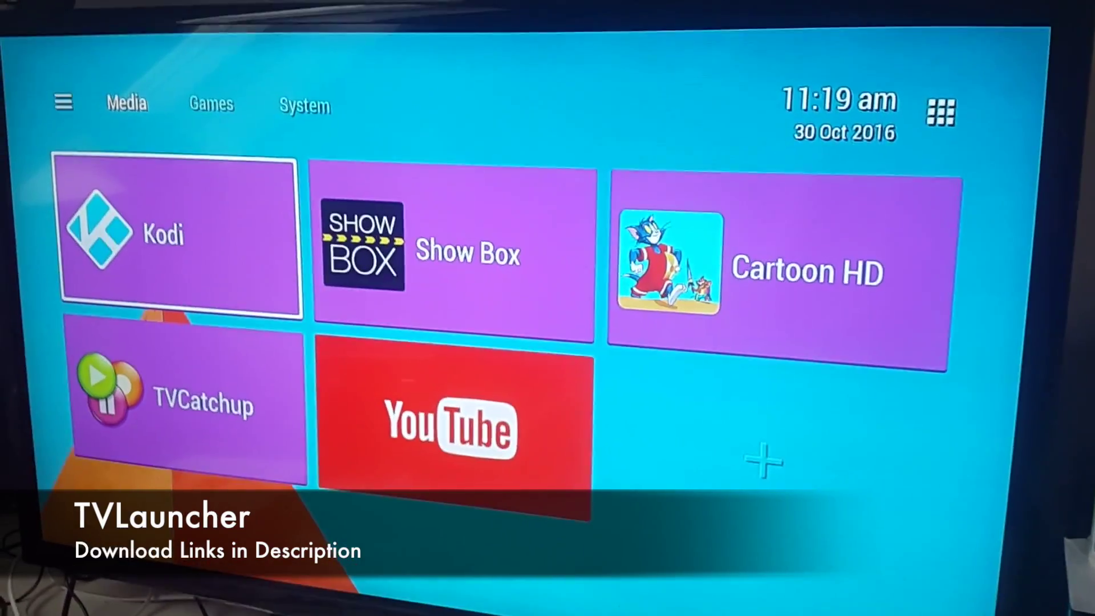
Step: Browse the Media and Games sections, then open the hamburger menu and scroll its options
key("Up")
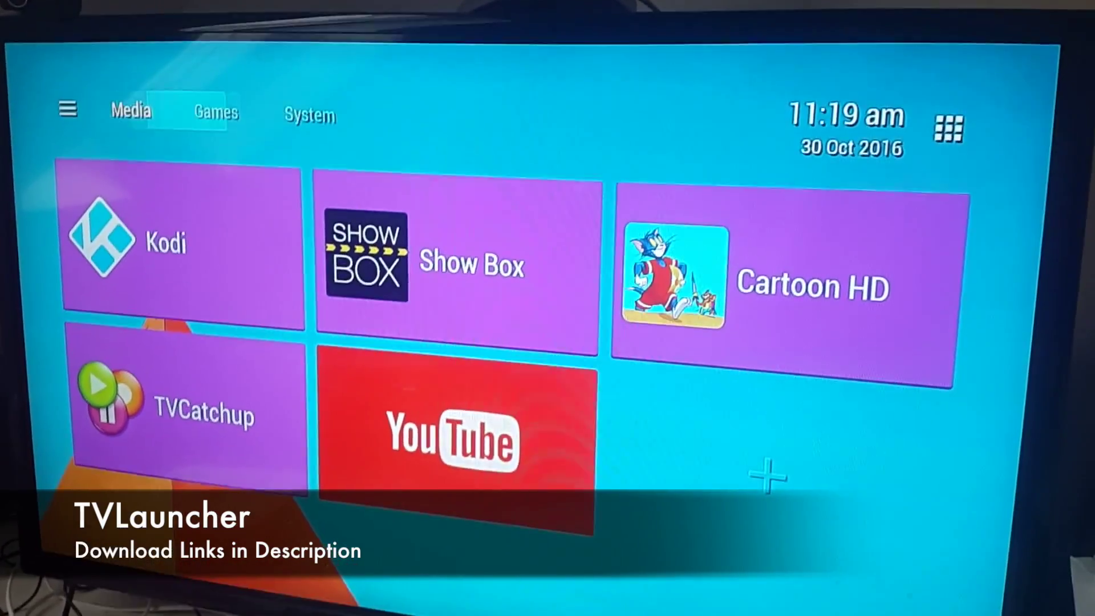
key("Right")
key("Left")
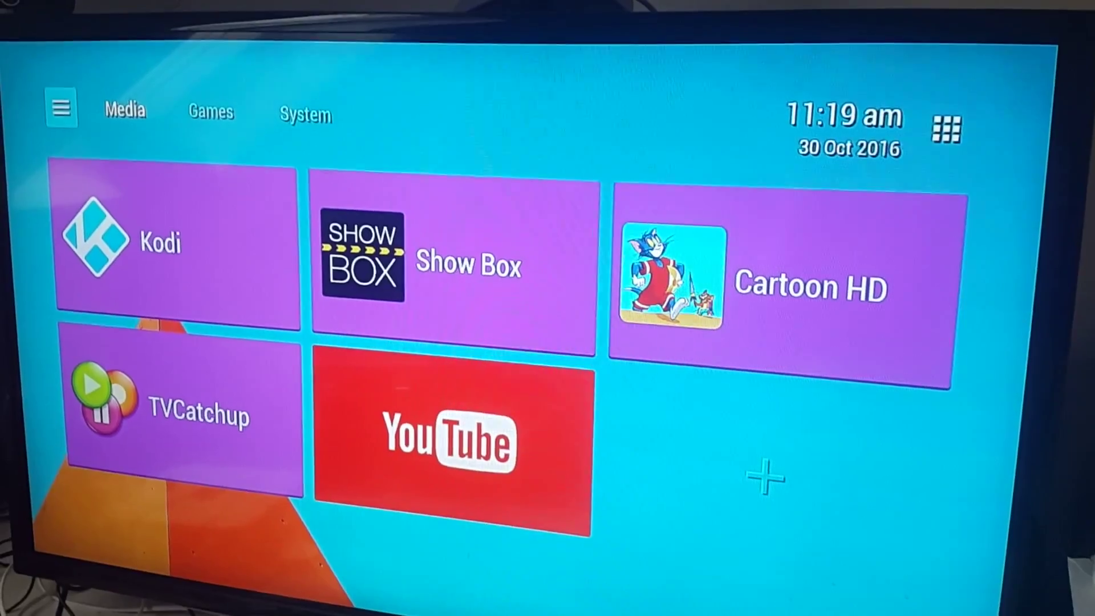
key("Return")
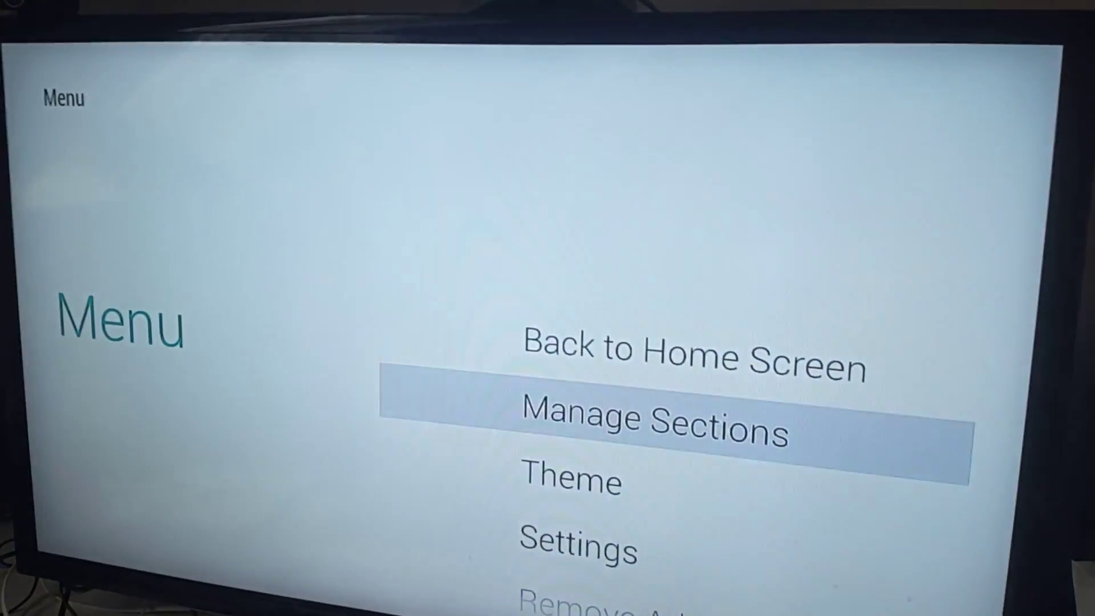
key("Down")
key("Down")
key("Down")
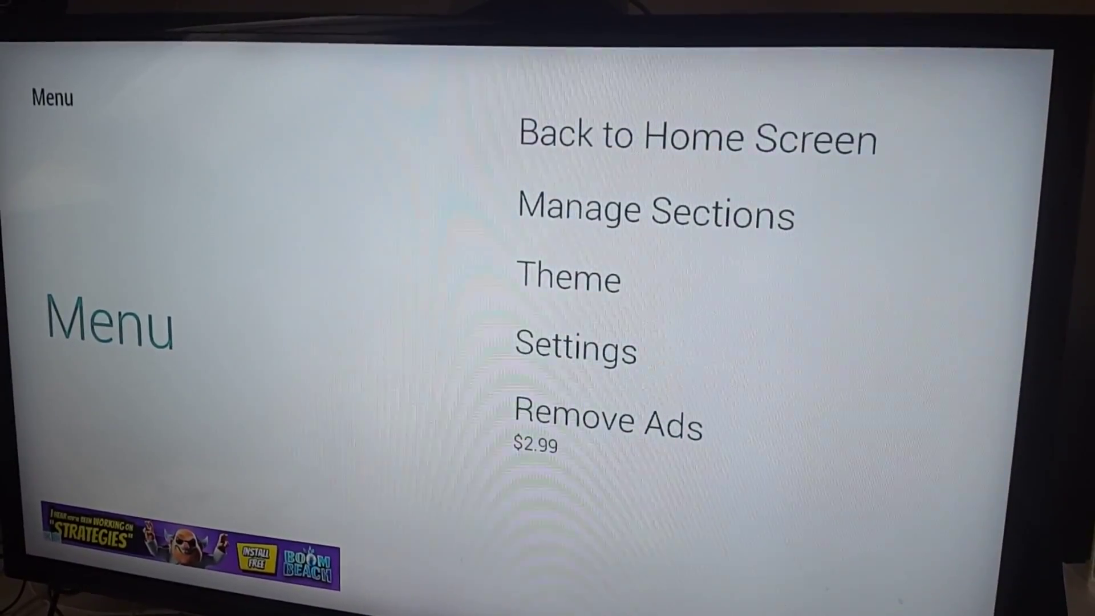
key("Up")
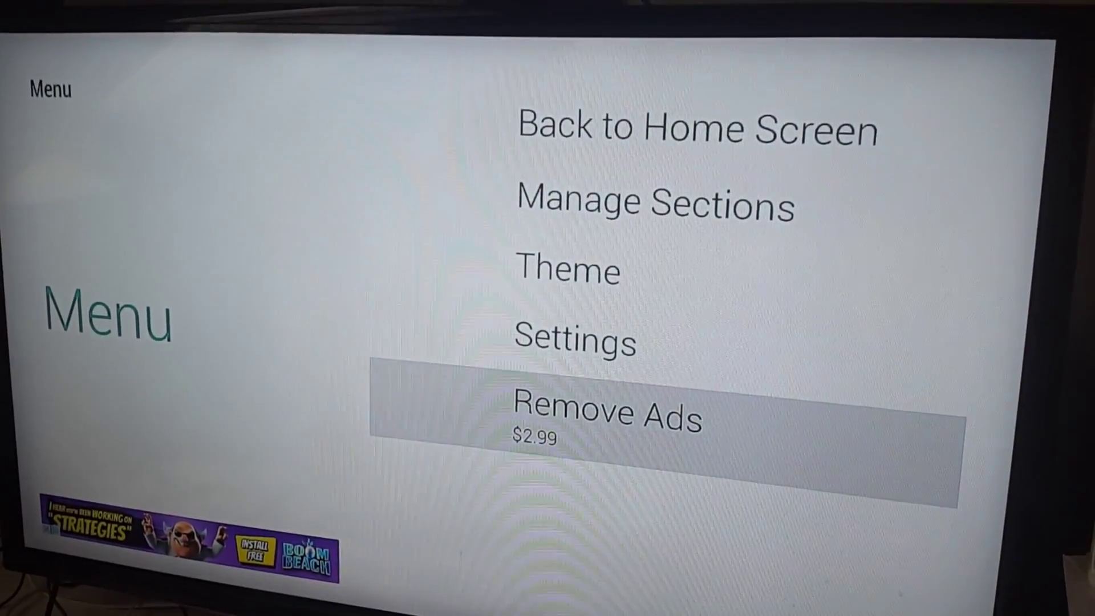
key("Up")
key("Up")
key("Up")
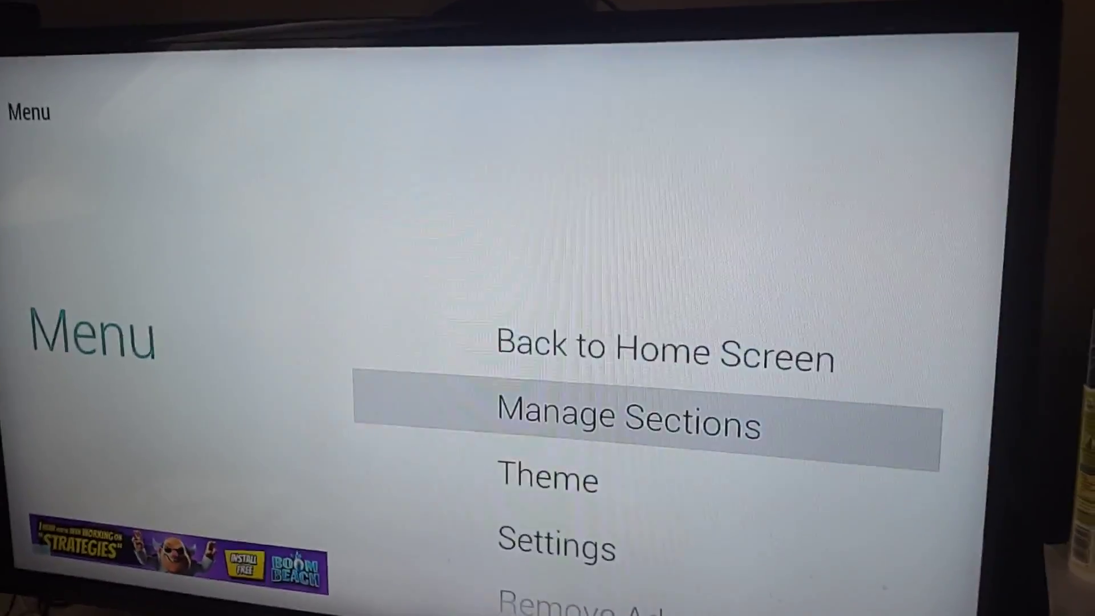
Step: Create a new section under Manage Sections and back out to the home screen
key("Return")
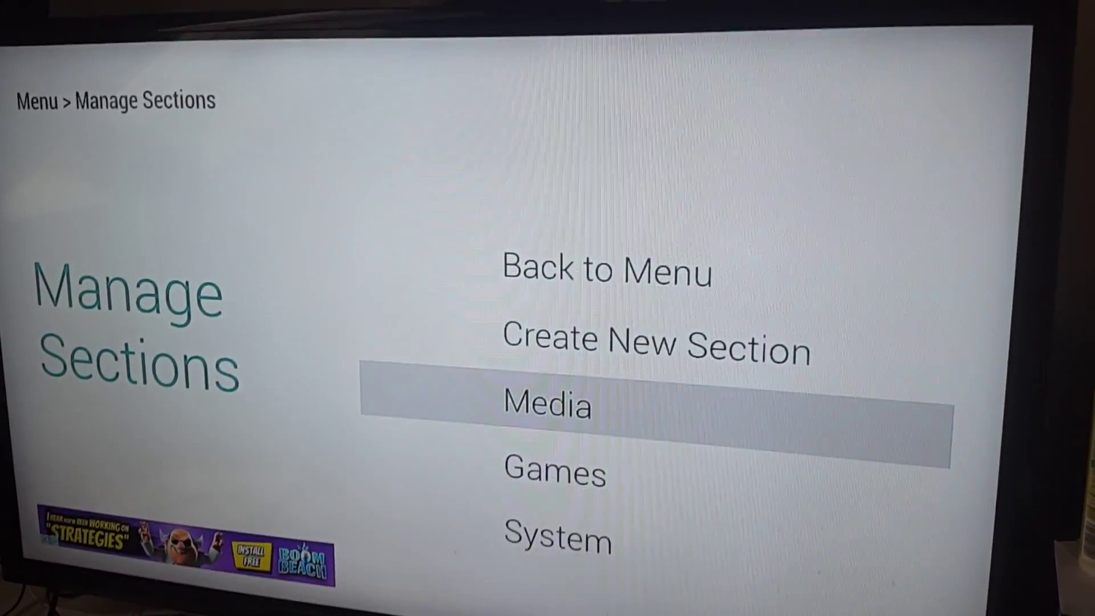
key("Down")
key("Down")
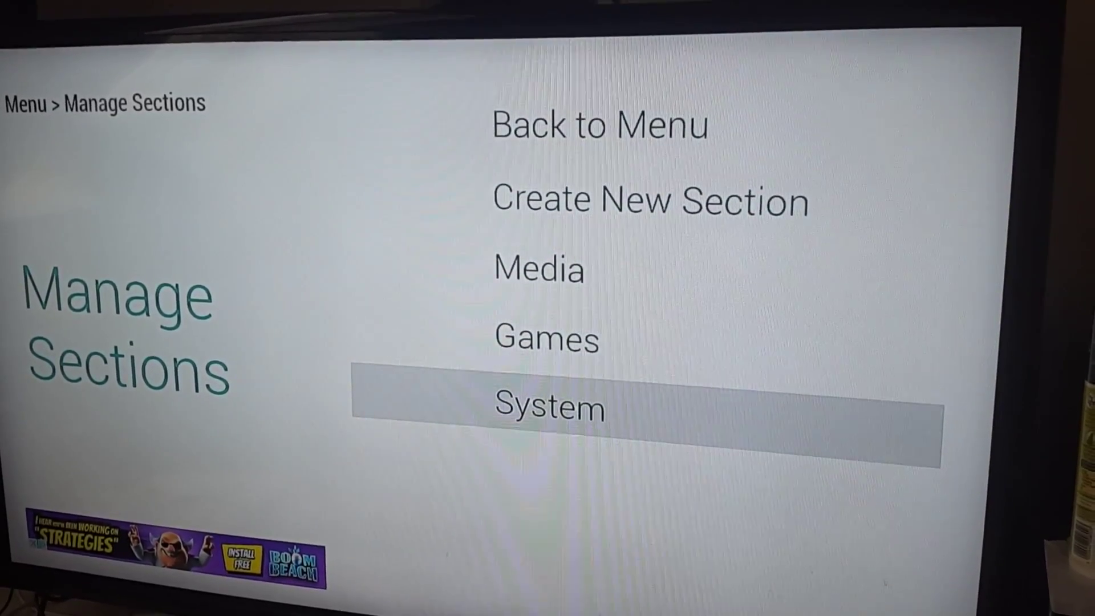
key("Return")
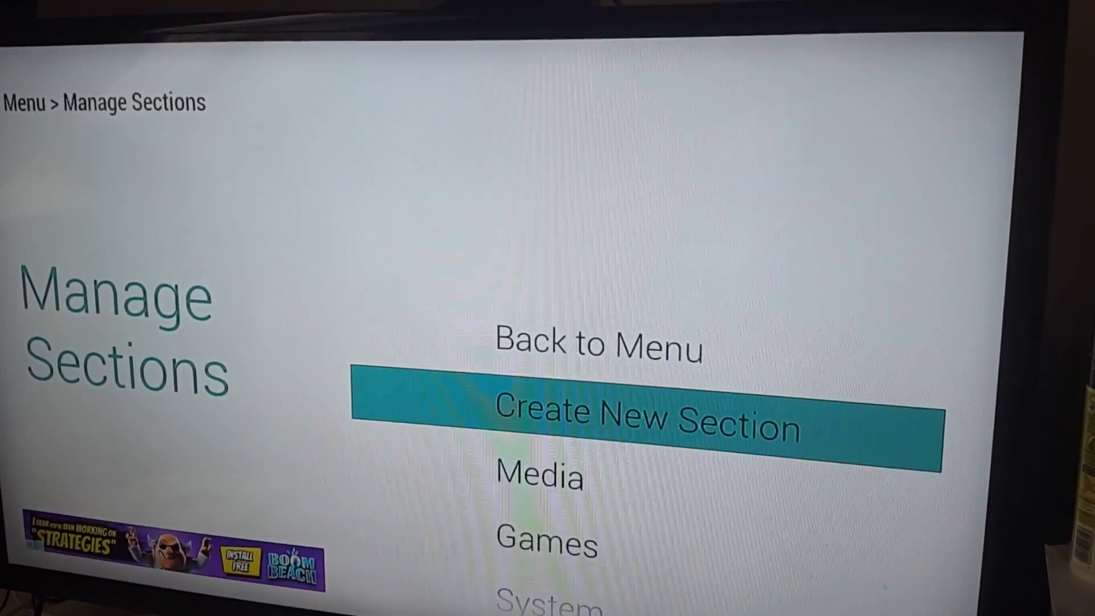
key("Escape")
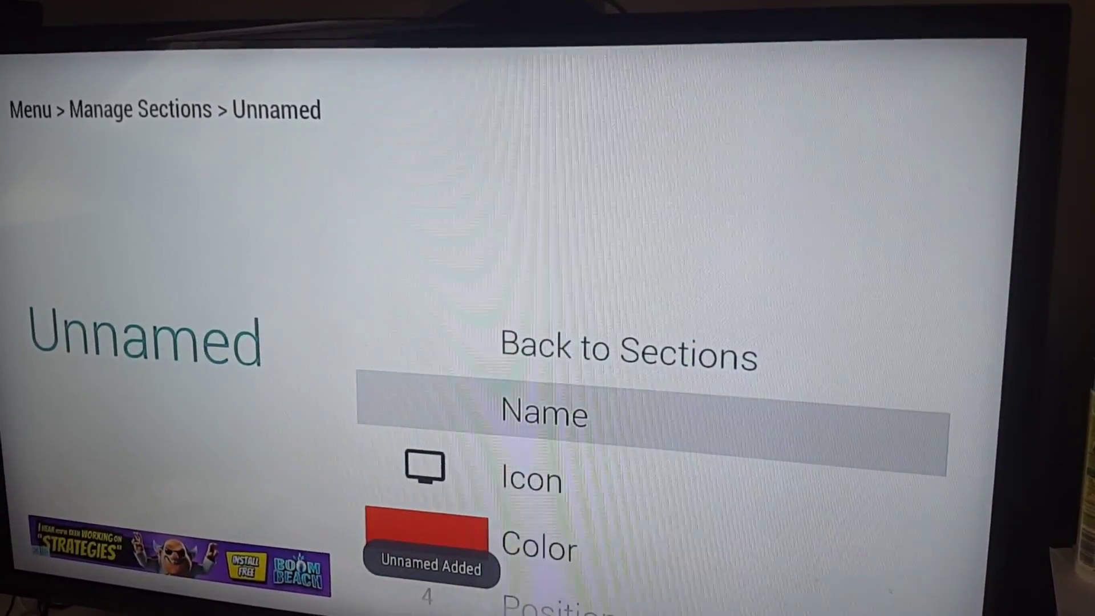
key("Escape")
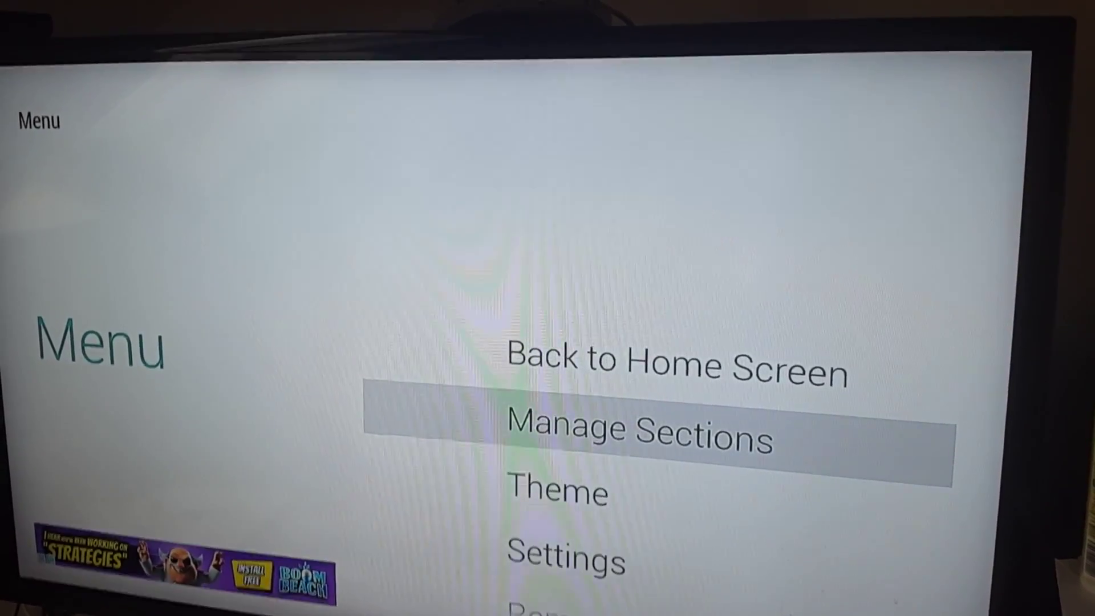
key("Escape")
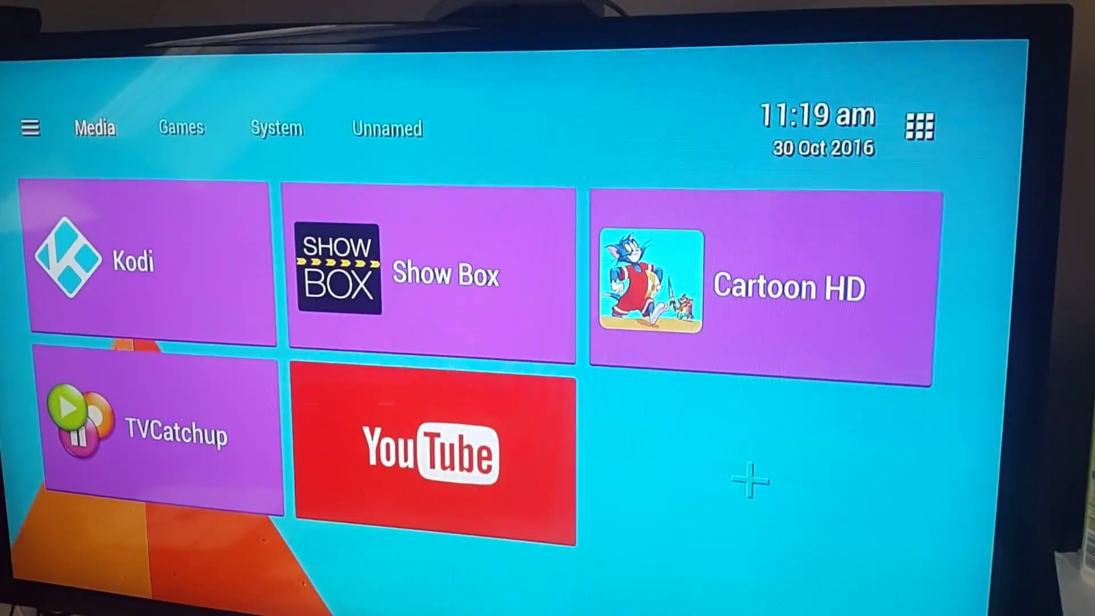
Step: Preview the Games section, then switch back to Media
key("Down")
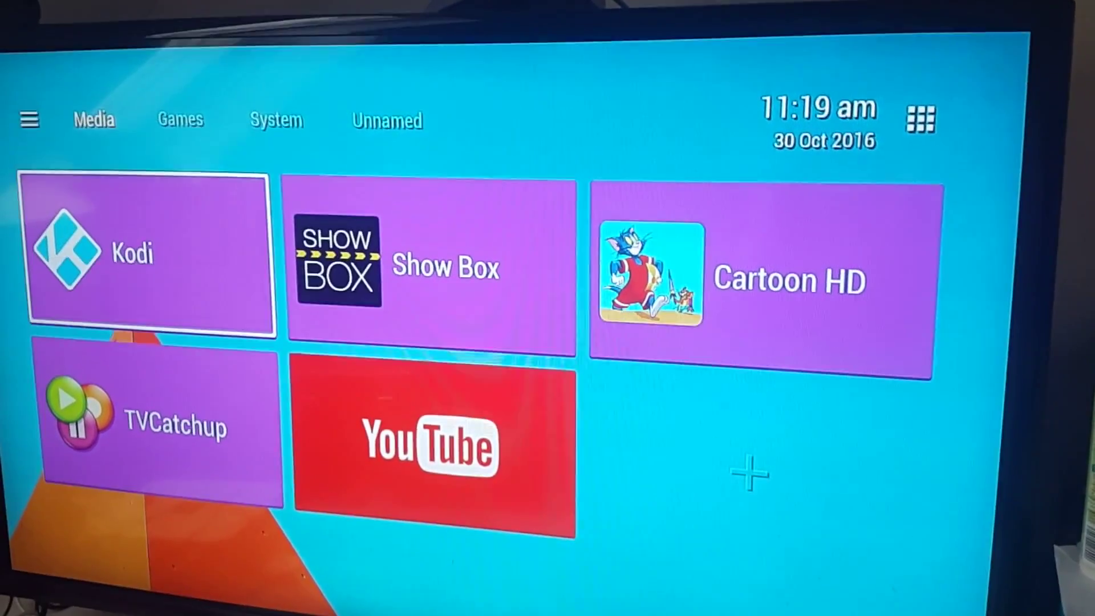
key("Down")
key("Right")
key("Right")
key("Right")
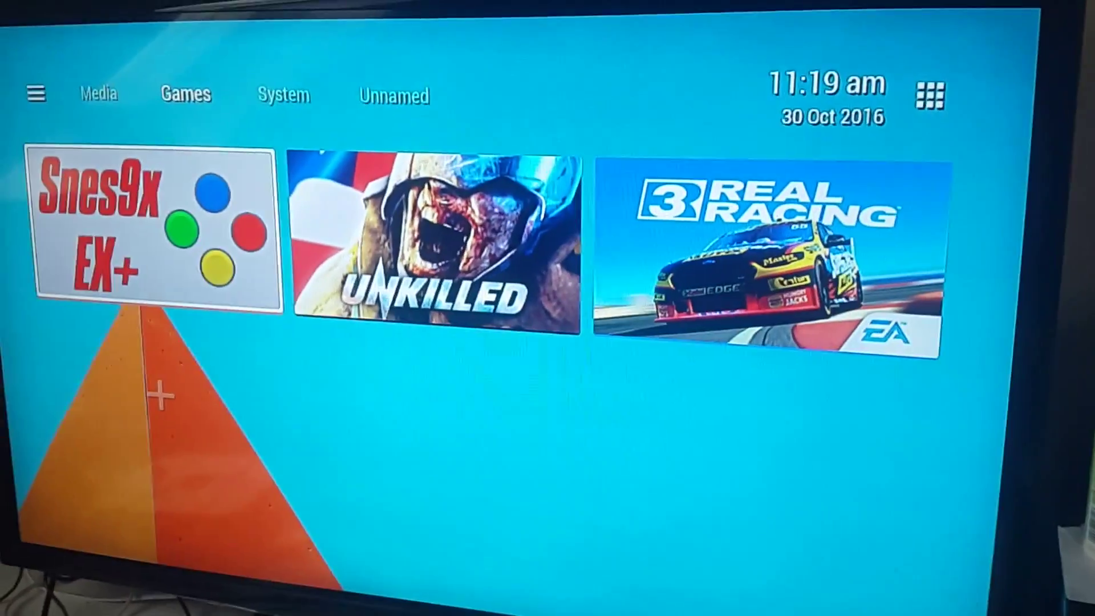
key("Left")
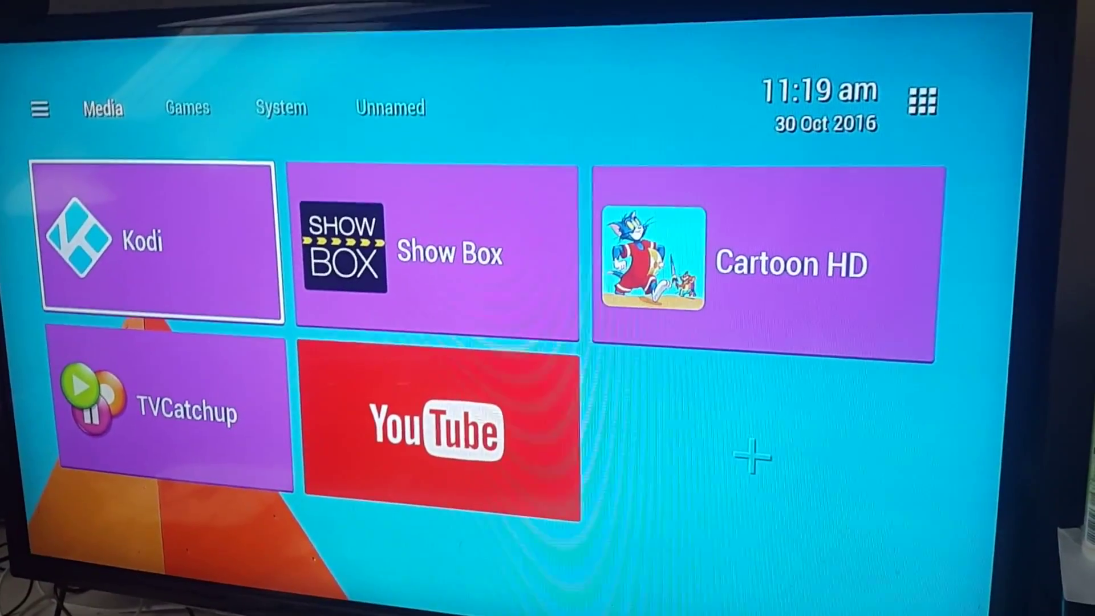
Step: Add Browser as an Application tile in the Media section
key("Right")
key("Right")
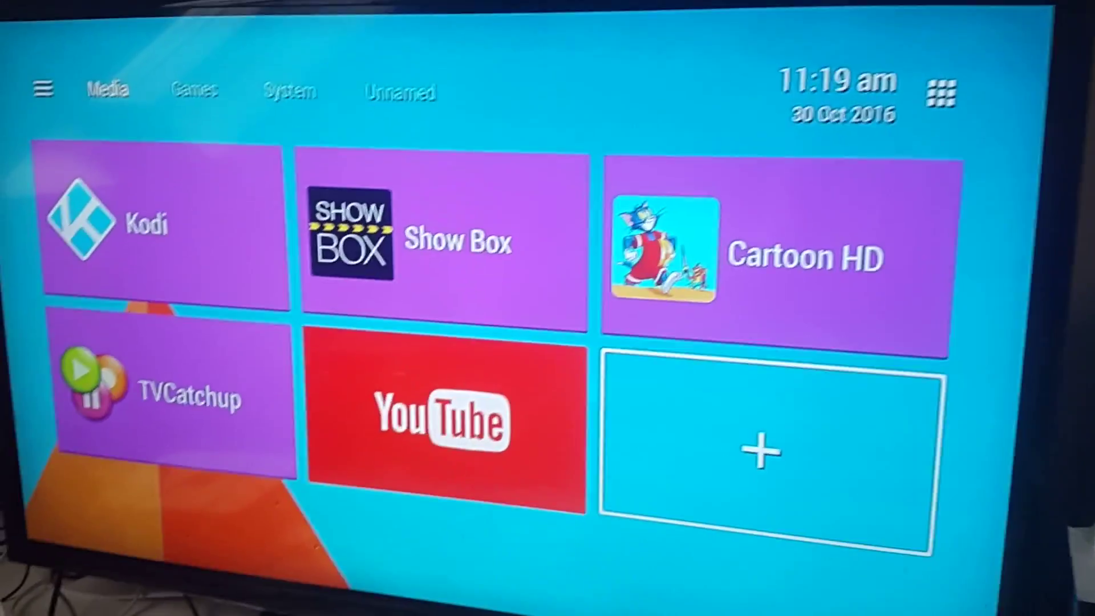
key("Return")
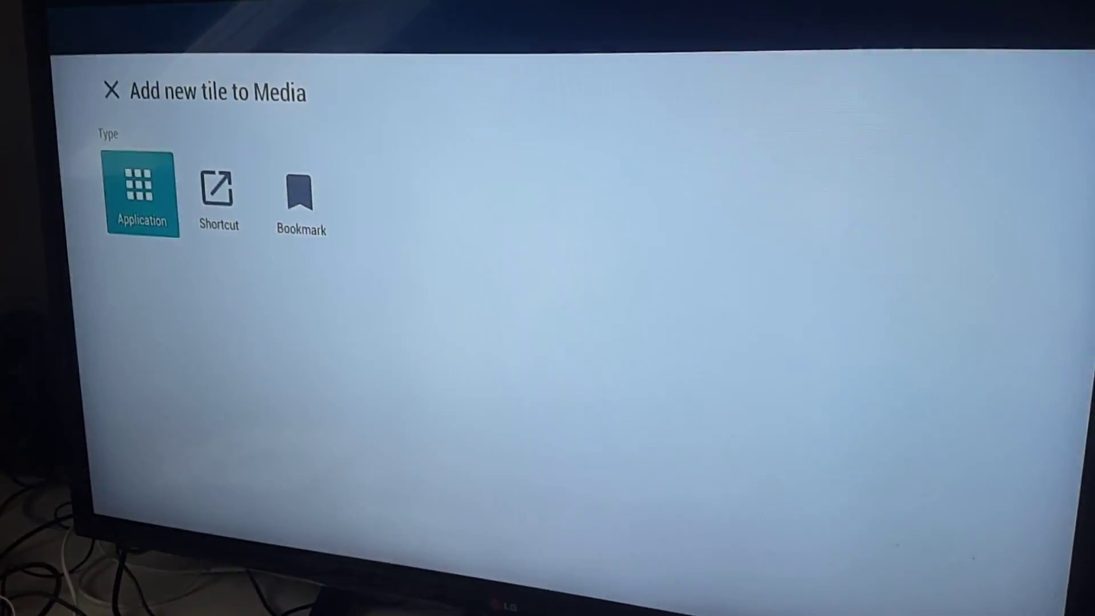
key("Down")
key("Right")
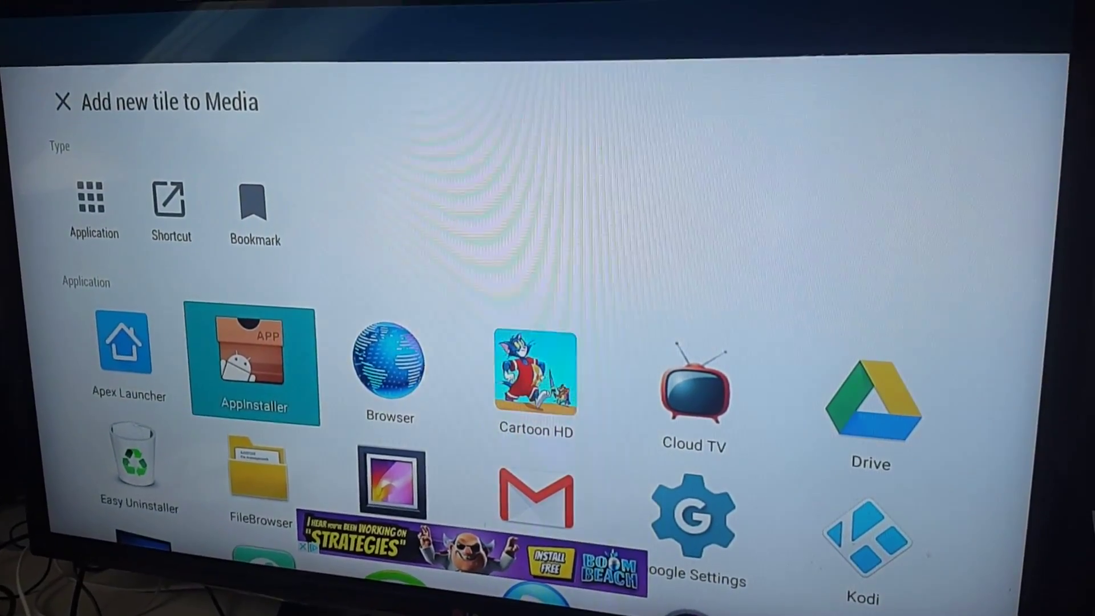
key("Right")
key("Return")
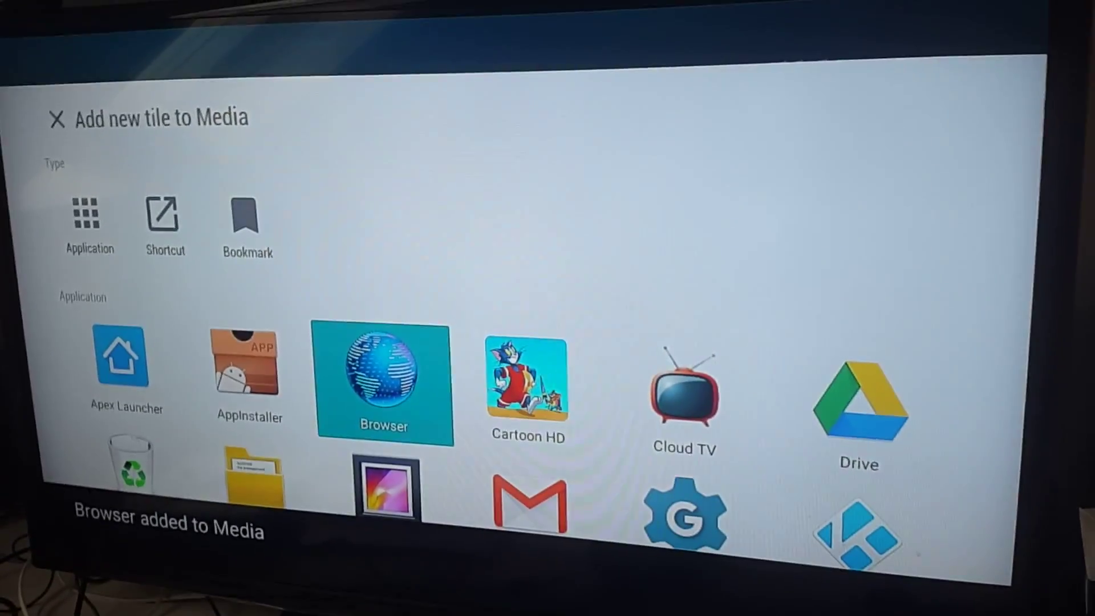
Step: Add Music as another Media tile and return to the home screen
key("Right")
key("Right")
key("Right")
key("Down")
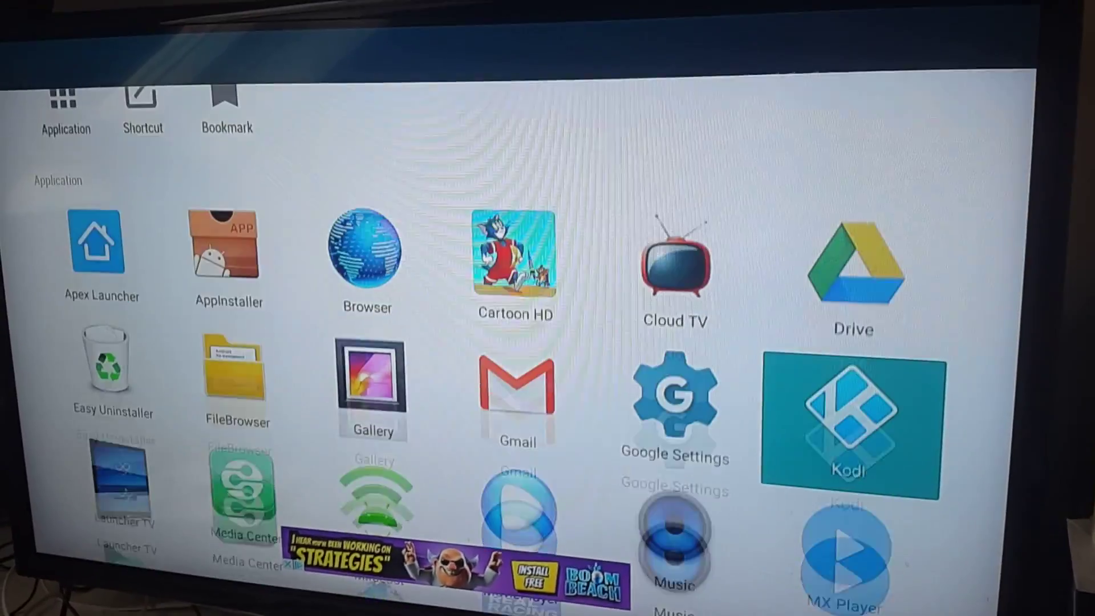
key("Left")
key("Down")
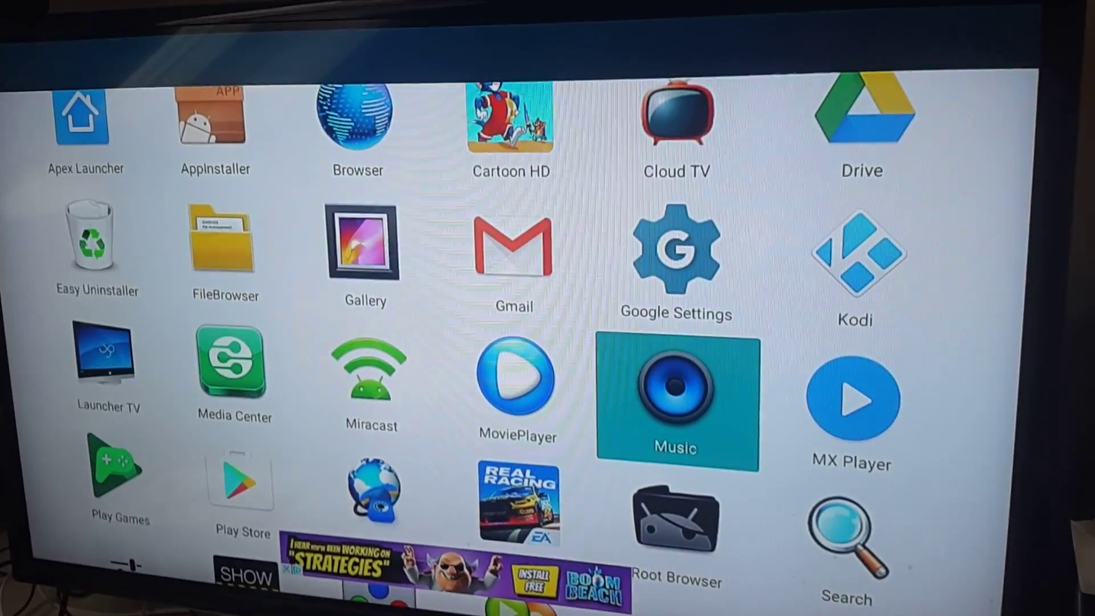
key("Return")
key("Escape")
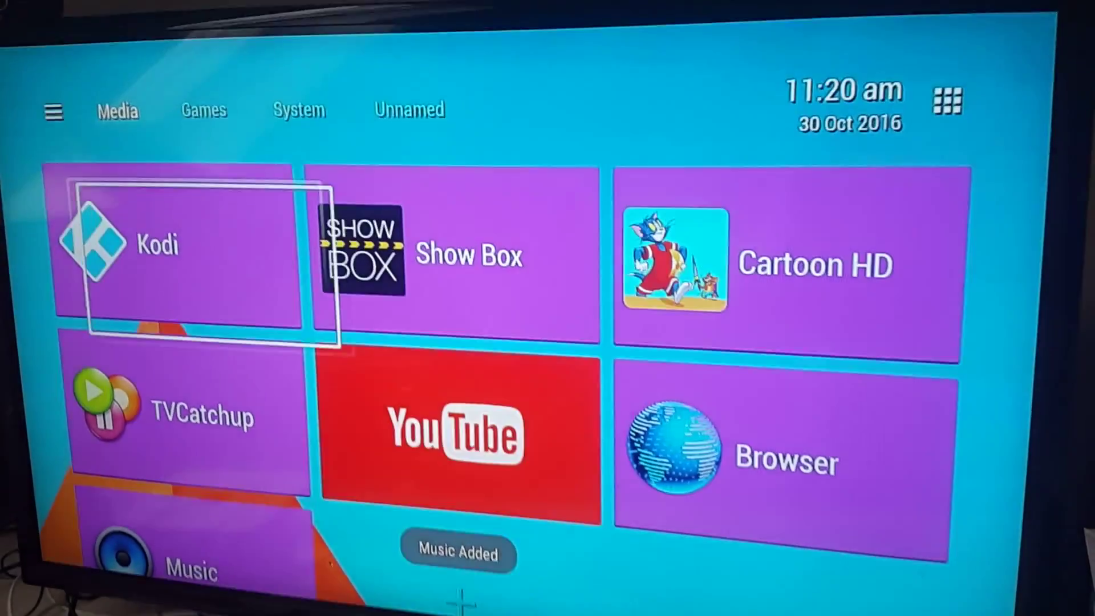
Step: Show the Games section's tiles: Snes9x EX+, Unkilled and Real Racing 3
key("Up")
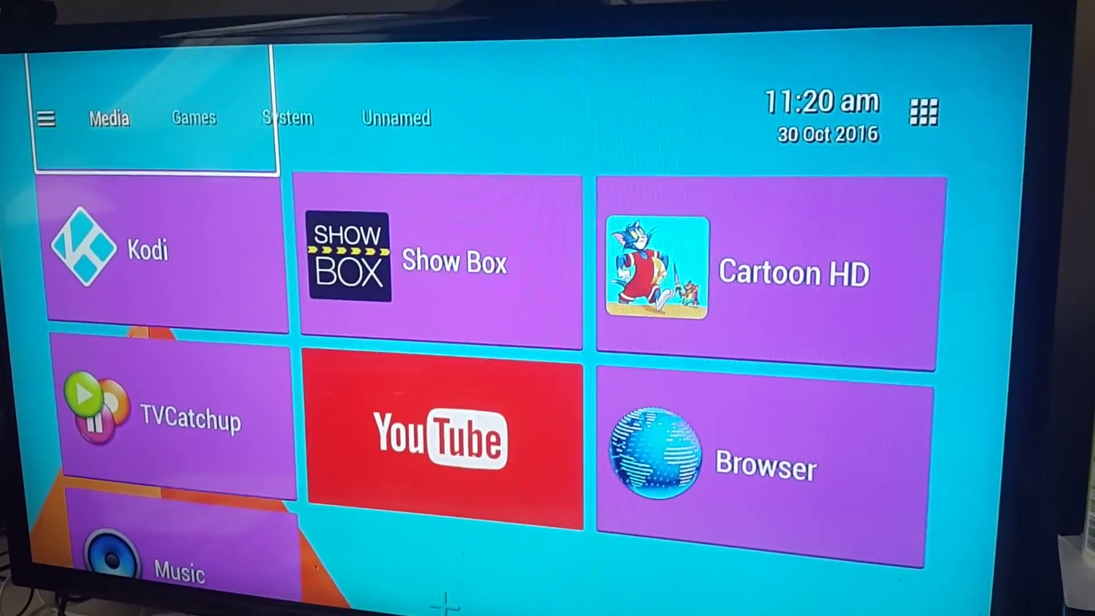
key("Down")
key("Down")
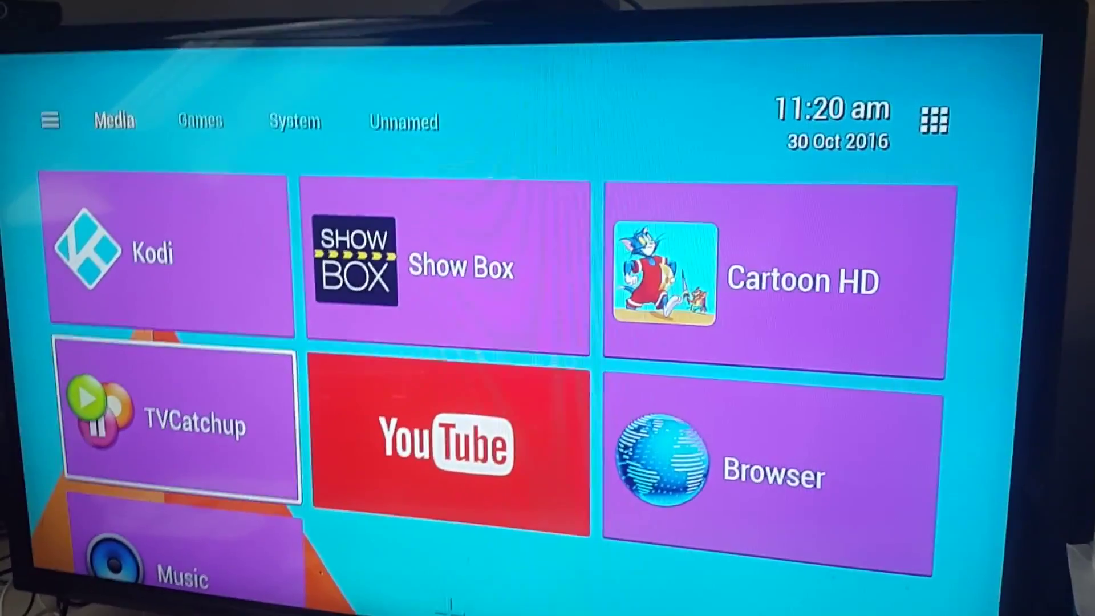
key("Up")
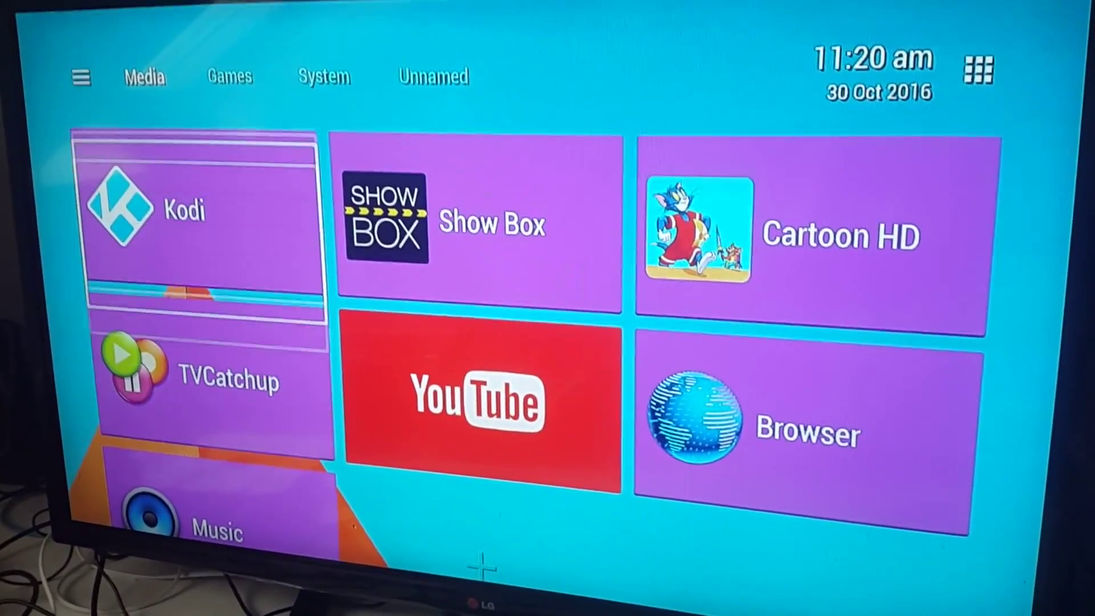
key("Up")
key("Right")
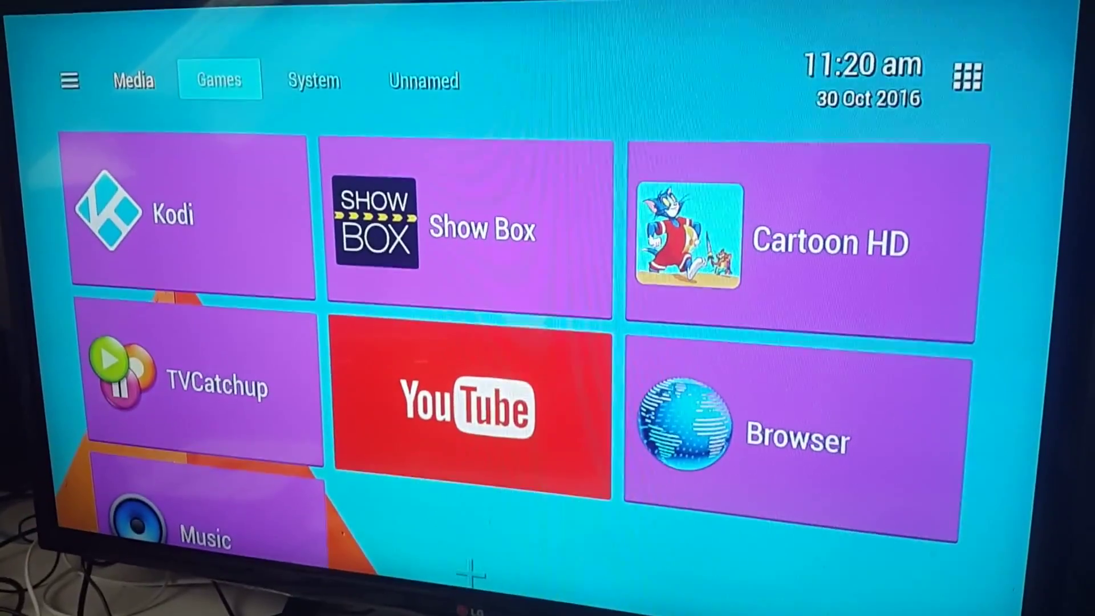
key("Return")
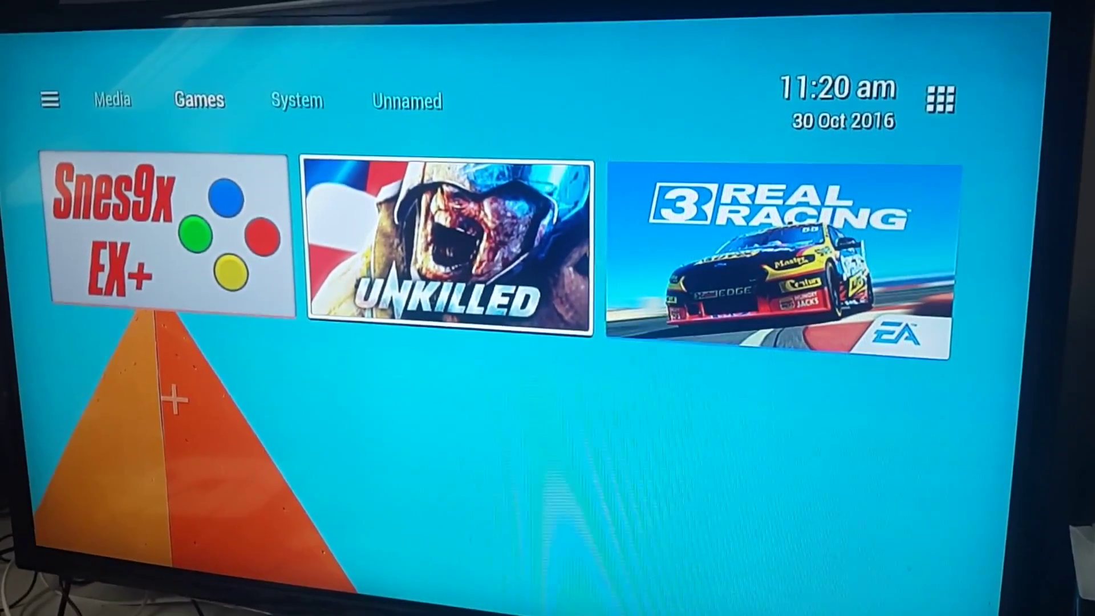
key("Menu")
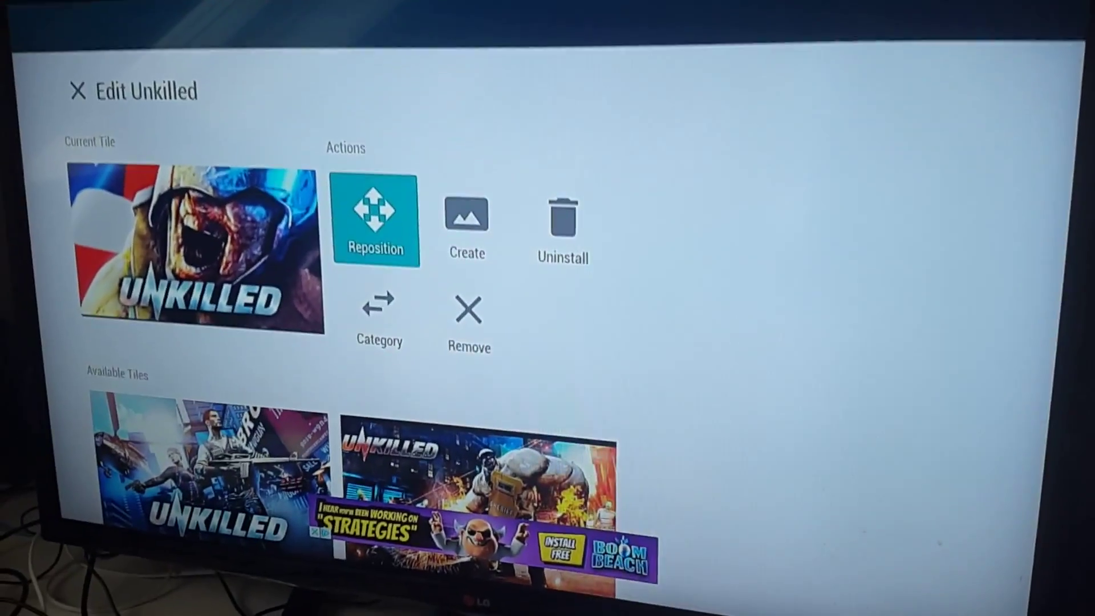
key("Right")
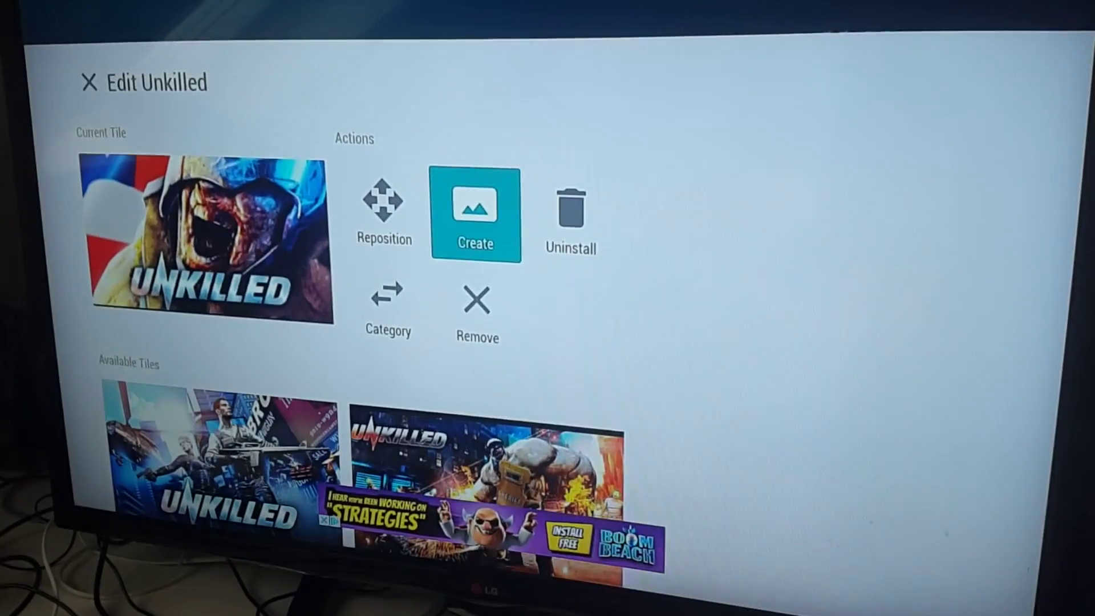
key("Down")
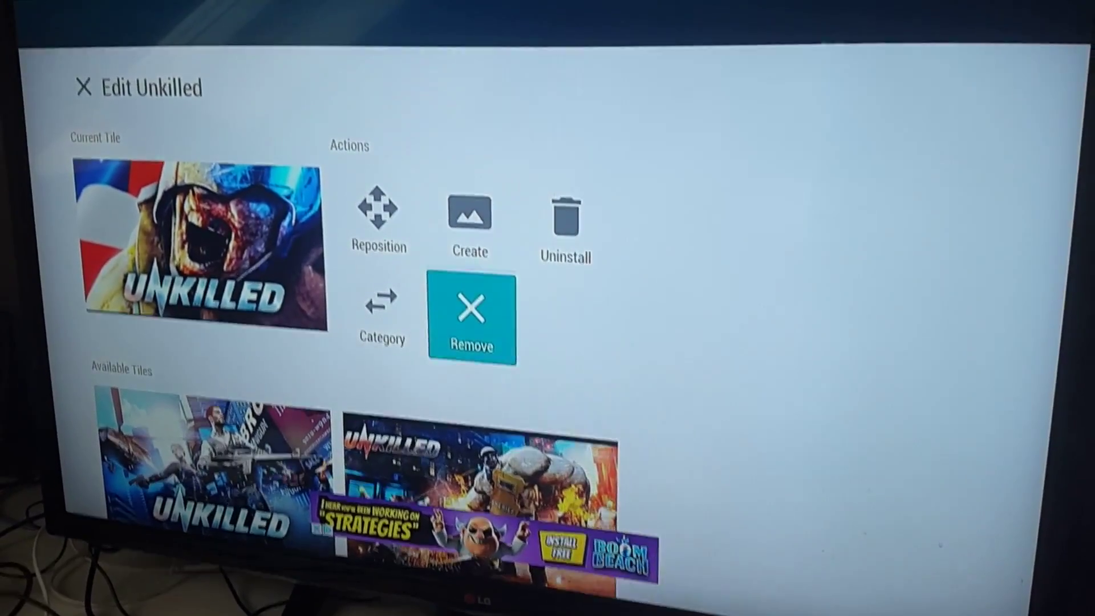
key("Down")
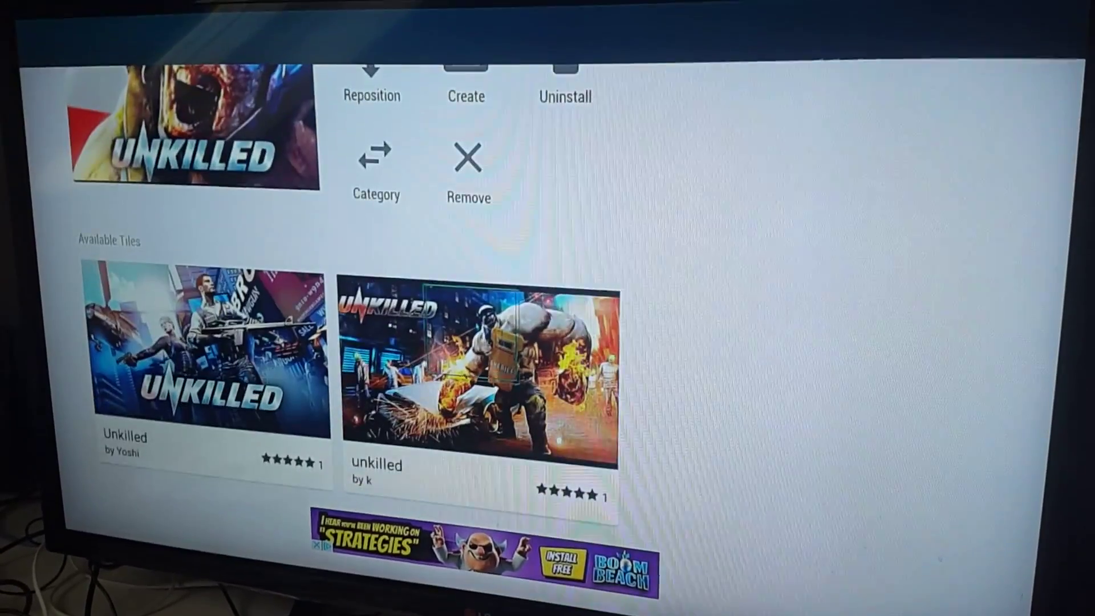
key("Up")
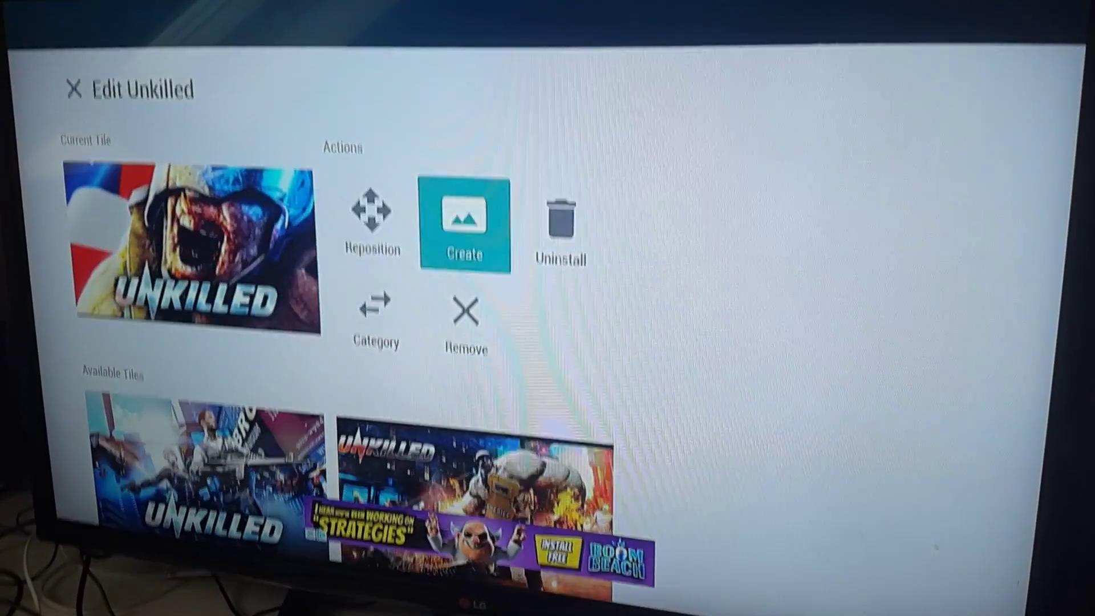
key("Escape")
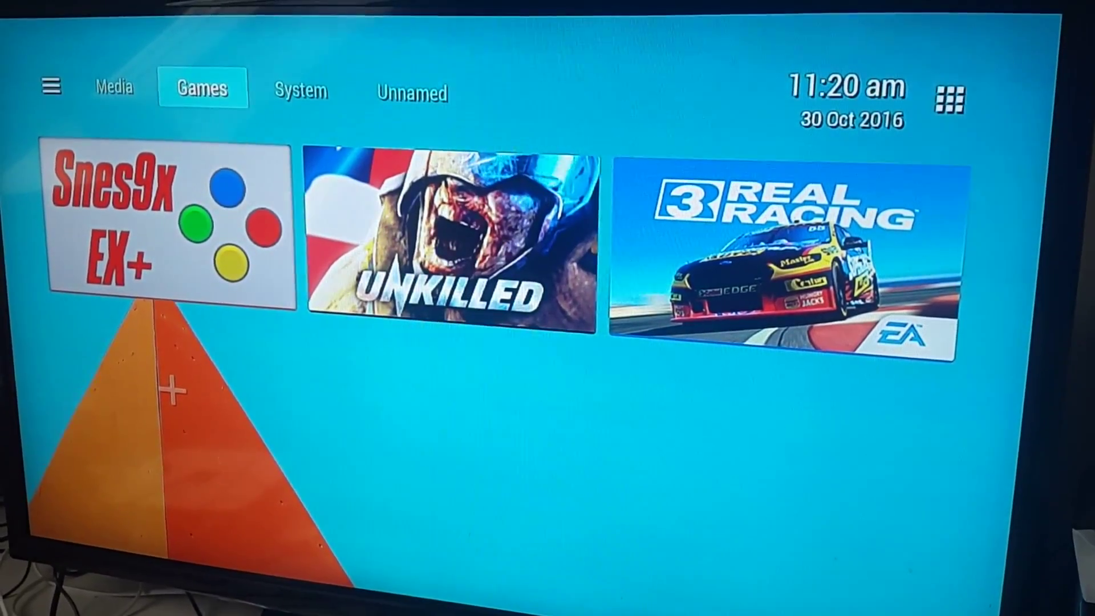
Step: Browse the System section's tiles, then switch to the empty Unnamed section
key("Down")
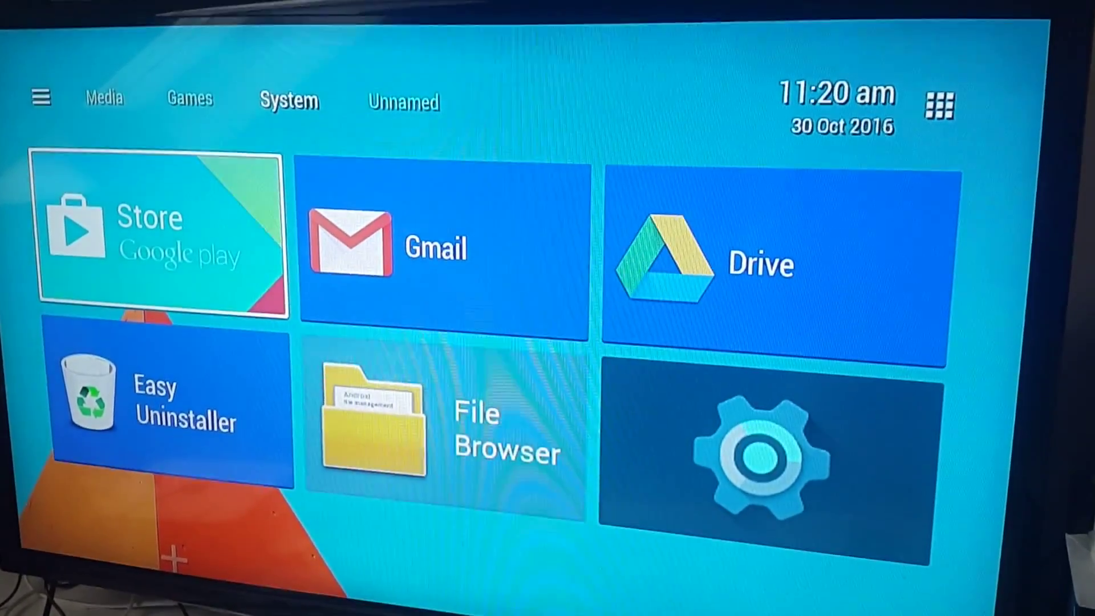
key("Down")
key("Up")
key("Up")
key("Right")
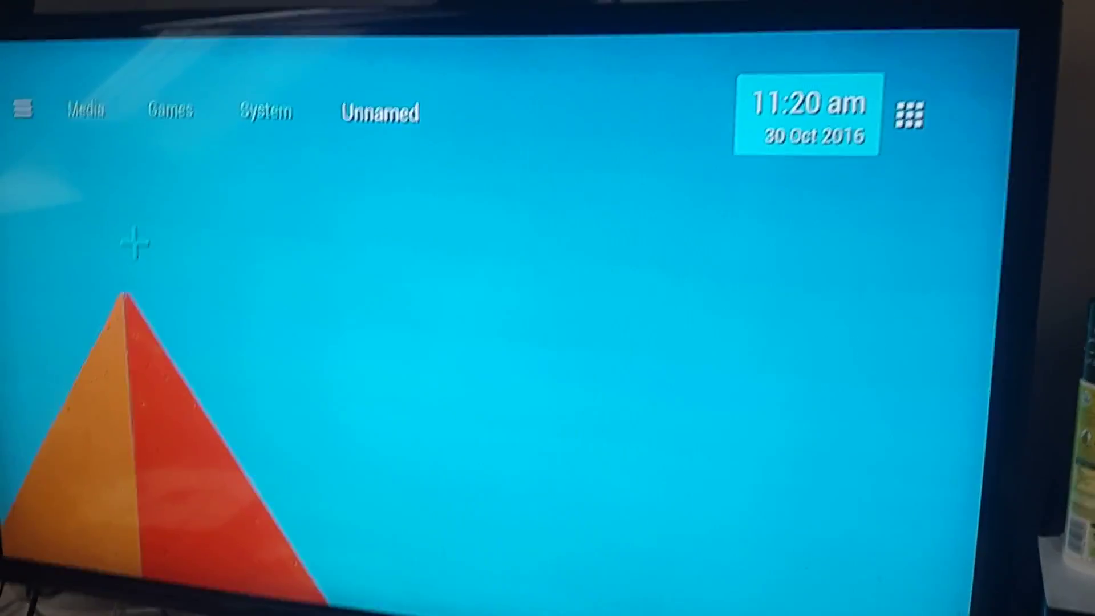
Step: Browse the Unnamed section's app picker and cancel without adding anything
key("Return")
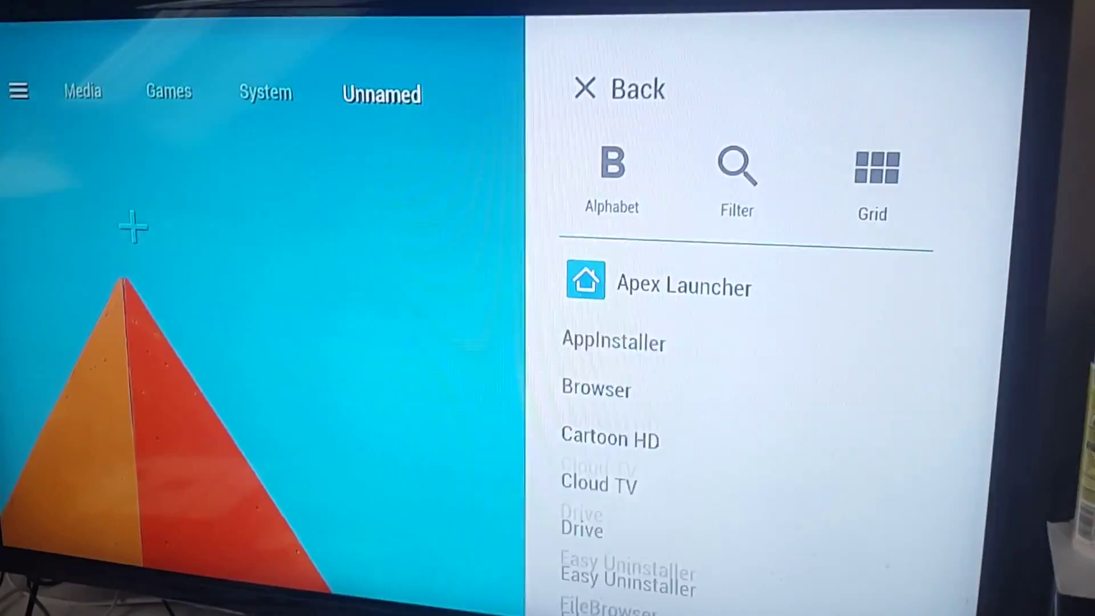
key("Down")
key("Down")
key("Down")
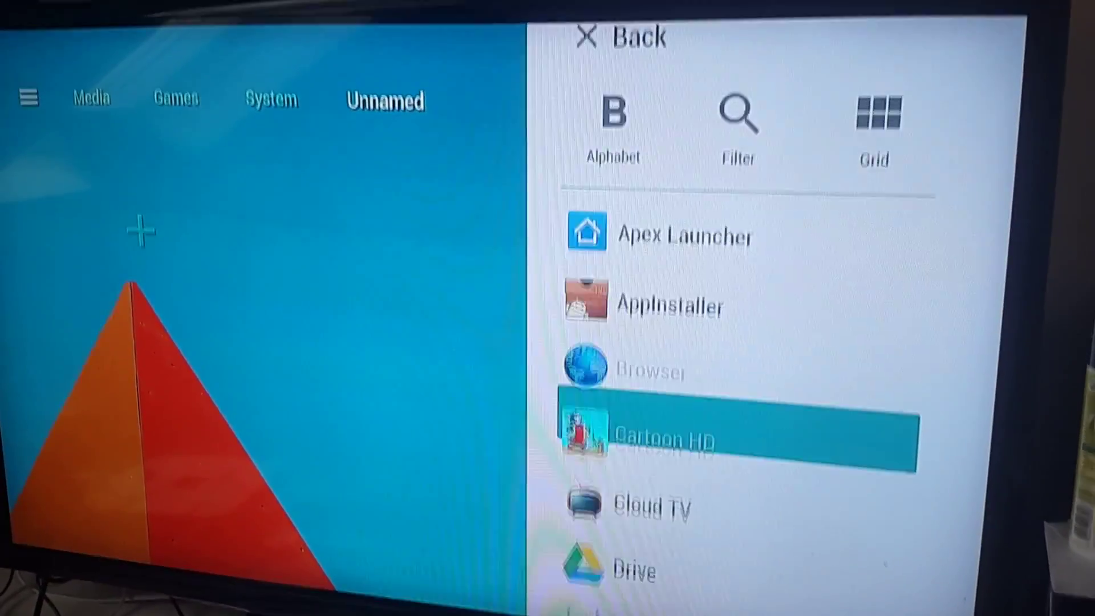
key("Down")
key("Down")
key("Down")
key("Down")
key("Down")
key("Down")
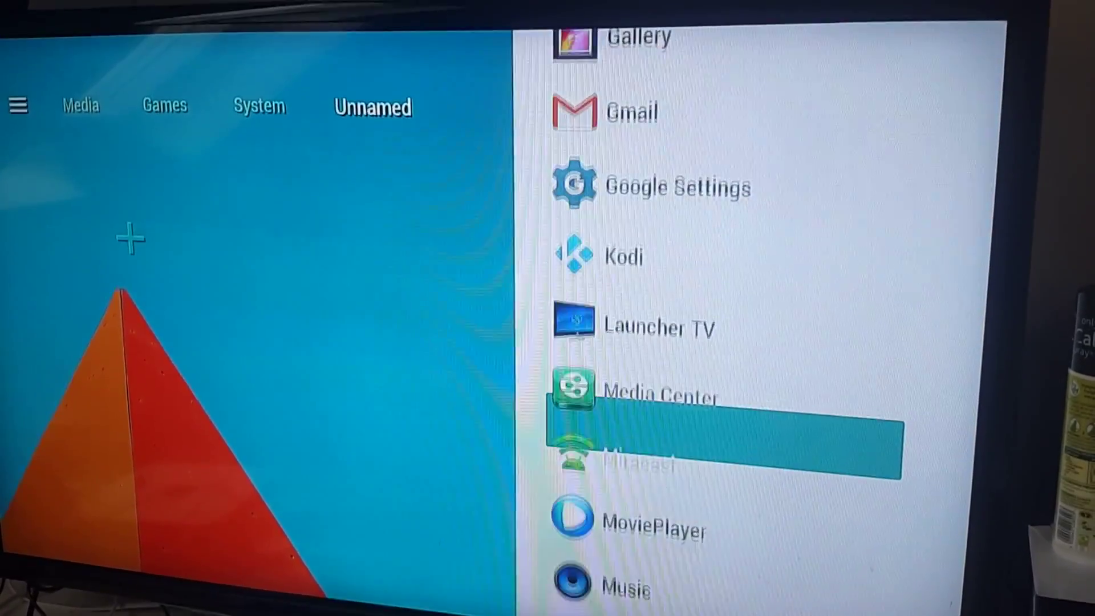
key("Down")
key("Escape")
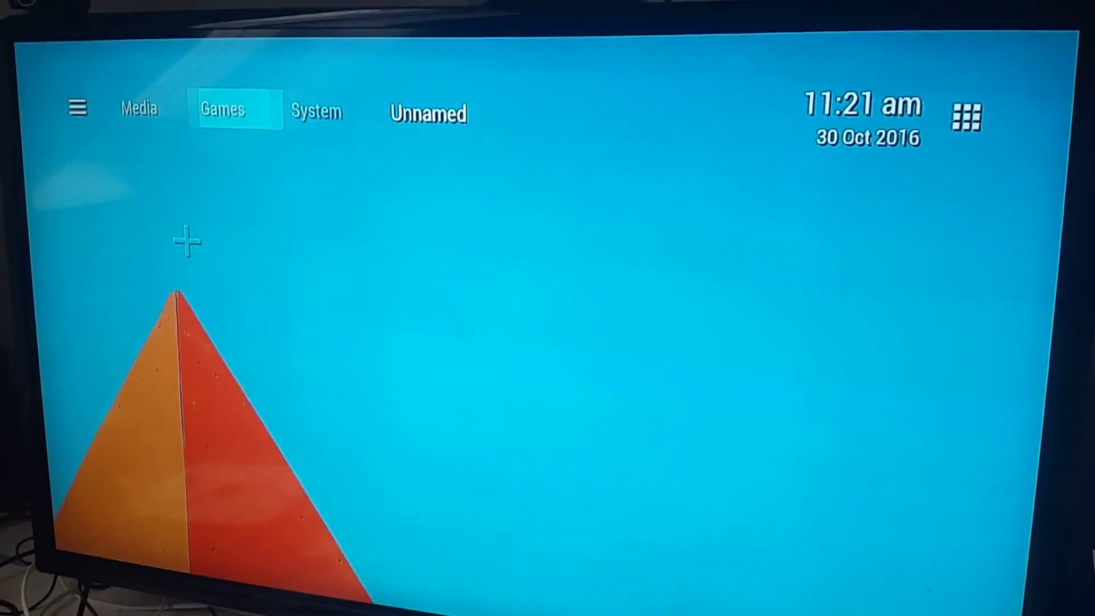
Step: Return to Games, go through the main menu, and launch Apex Launcher
key("Return")
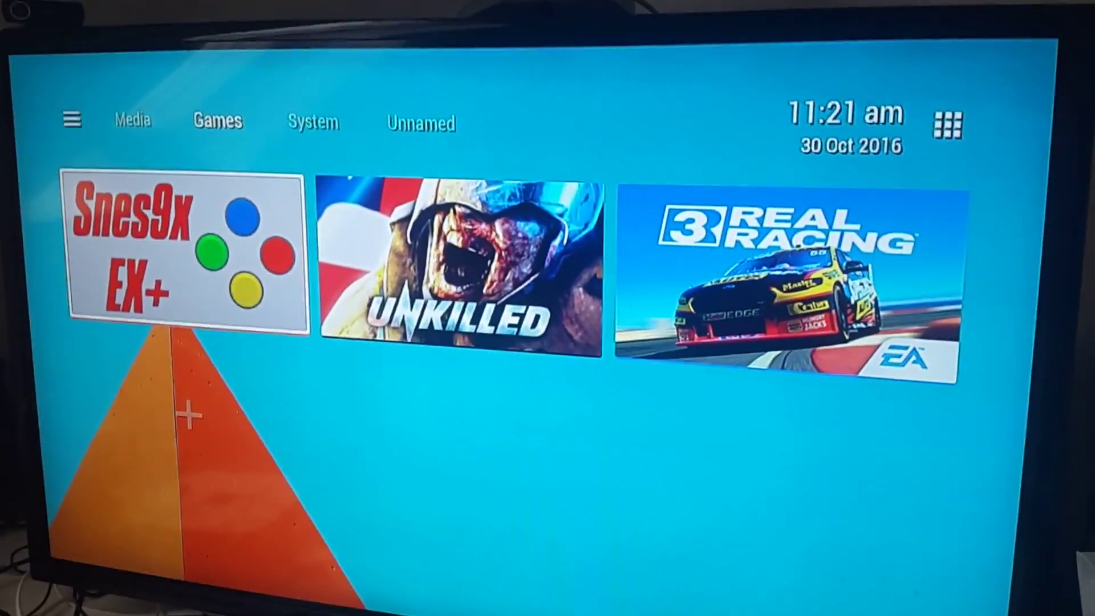
key("Up")
key("Left")
key("Left")
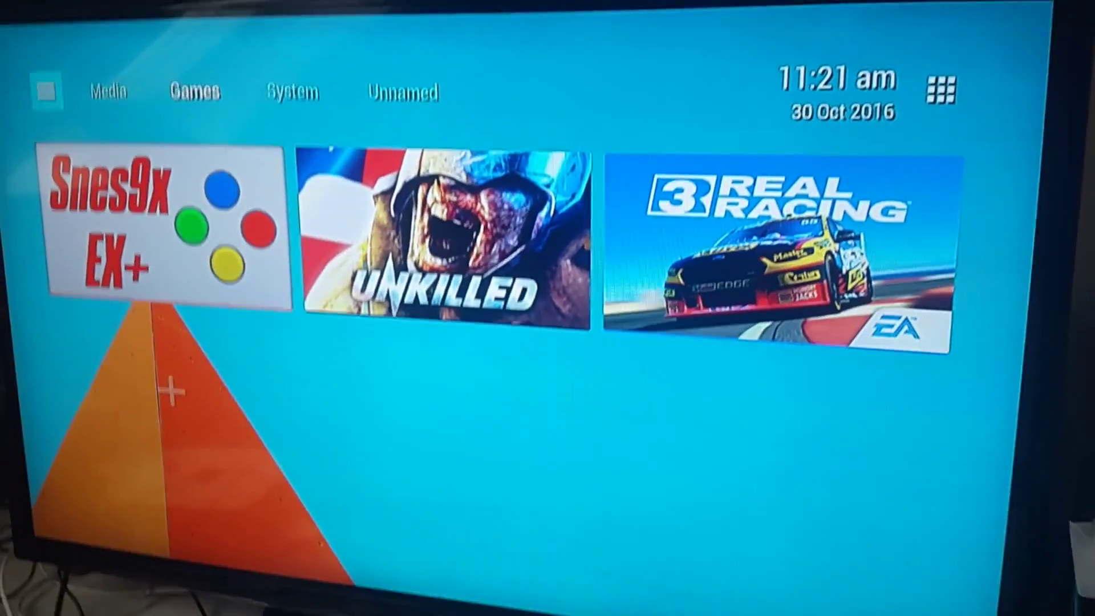
key("Return")
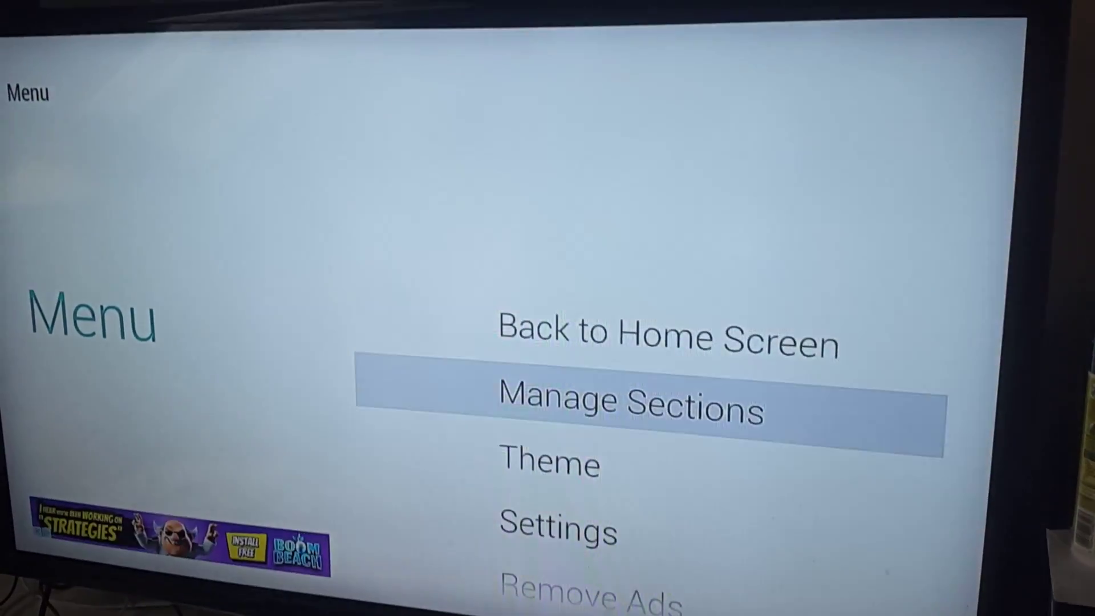
key("Return")
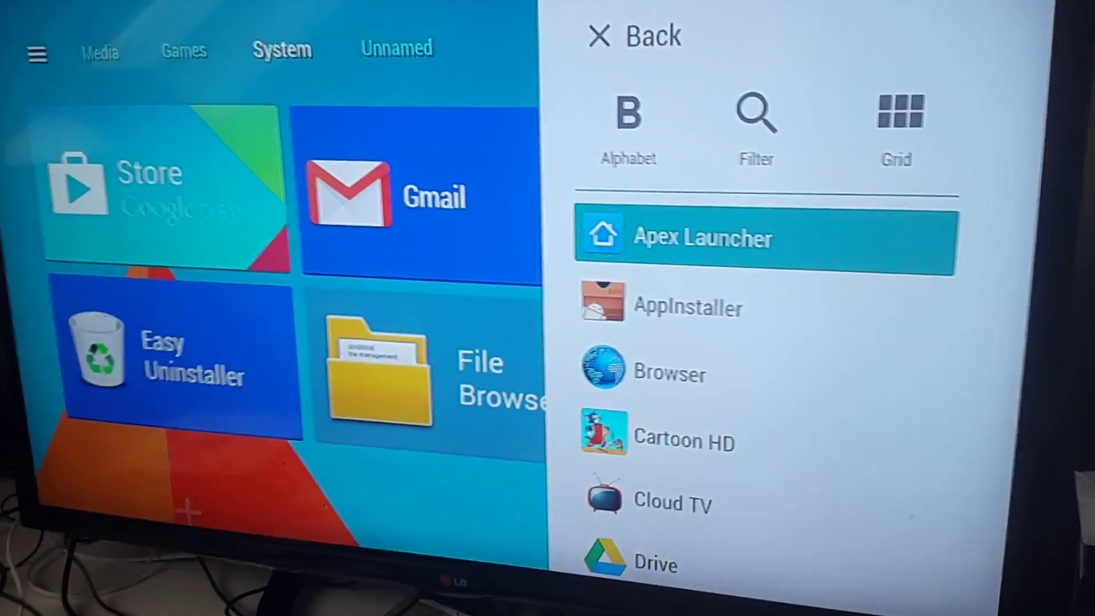
key("Return")
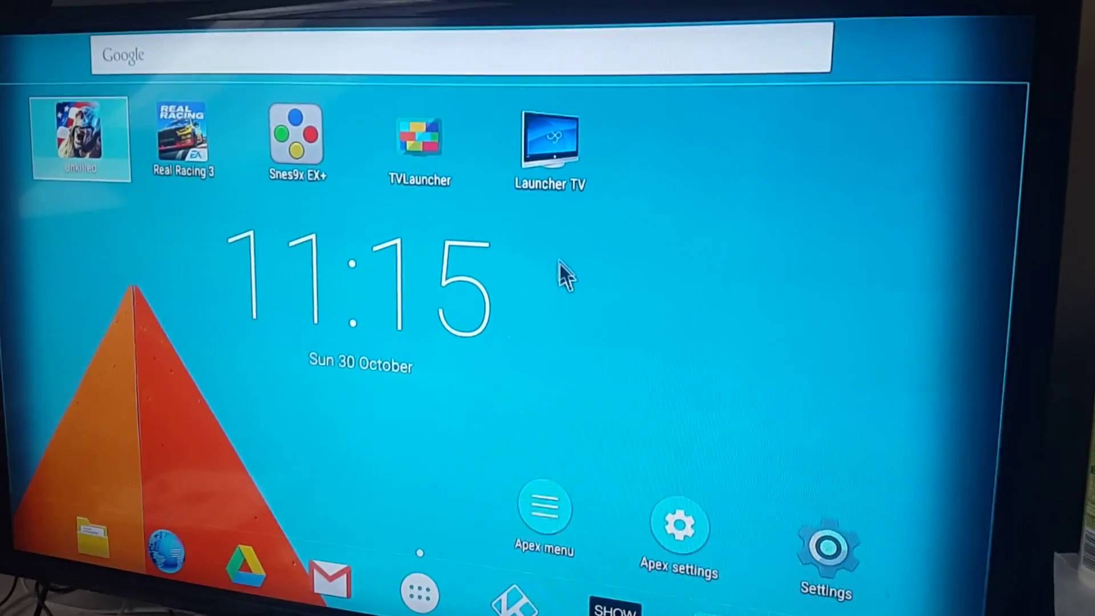
Step: Place Google Play Store's 'Play - My Library' widget, set to show My Library
left_click(633, 276)
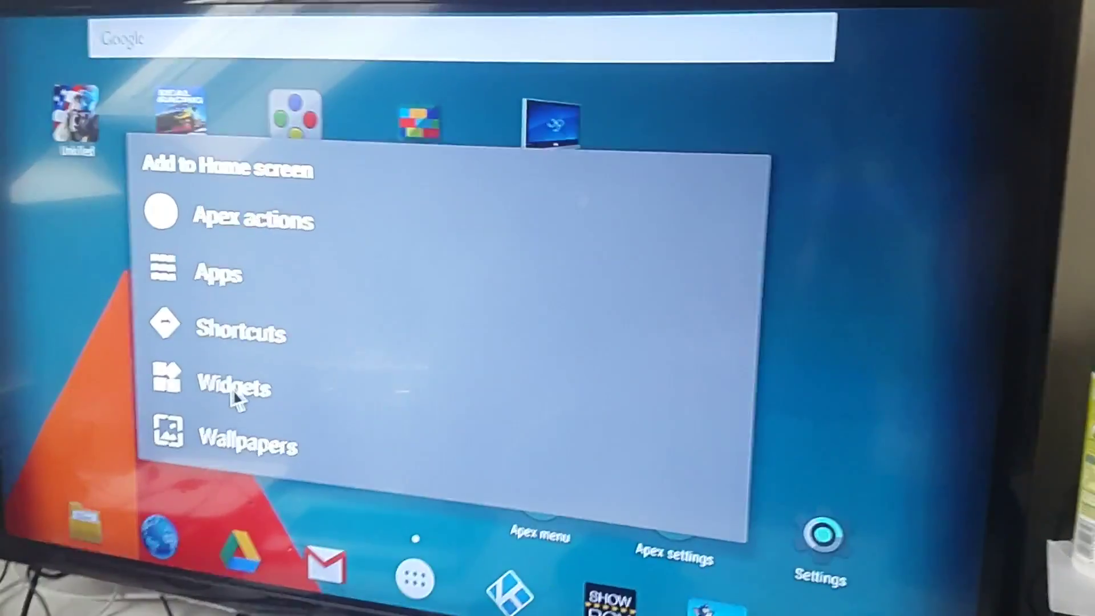
left_click(230, 389)
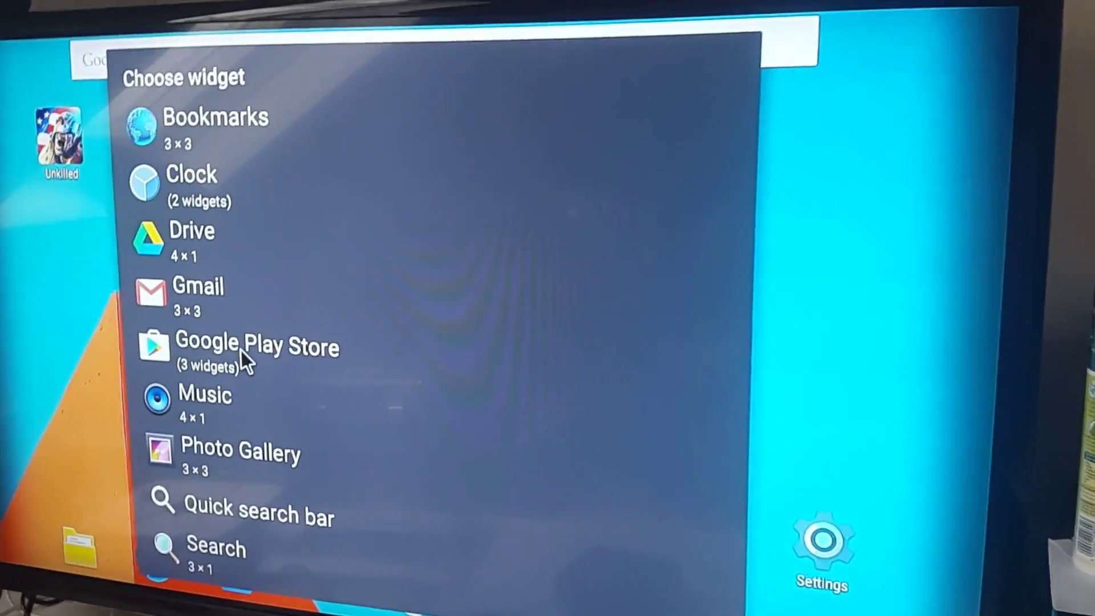
left_click(242, 350)
left_click(278, 295)
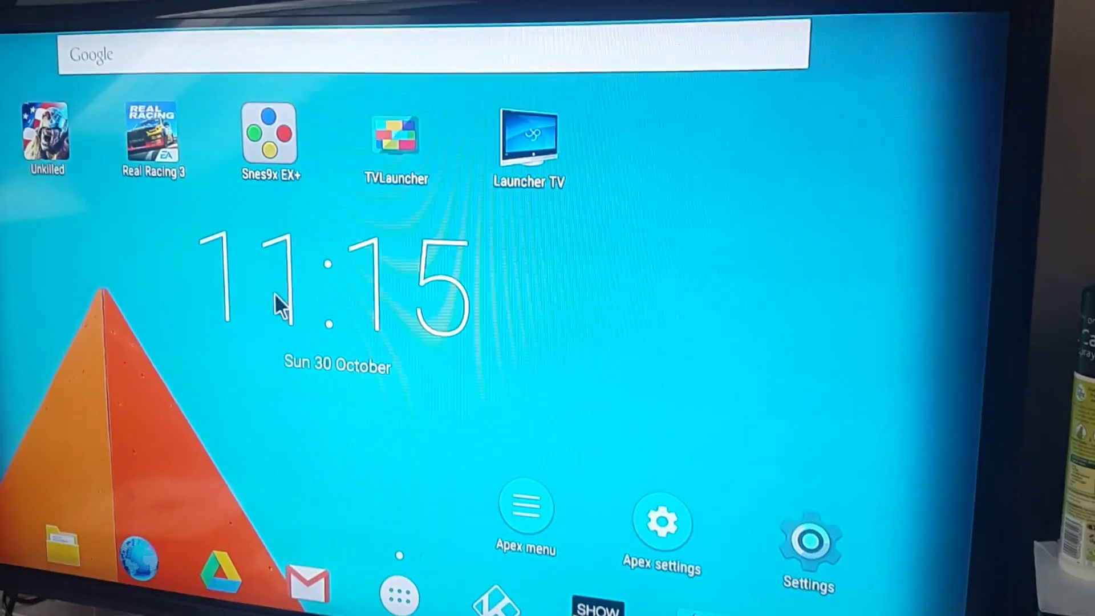
left_click(676, 423)
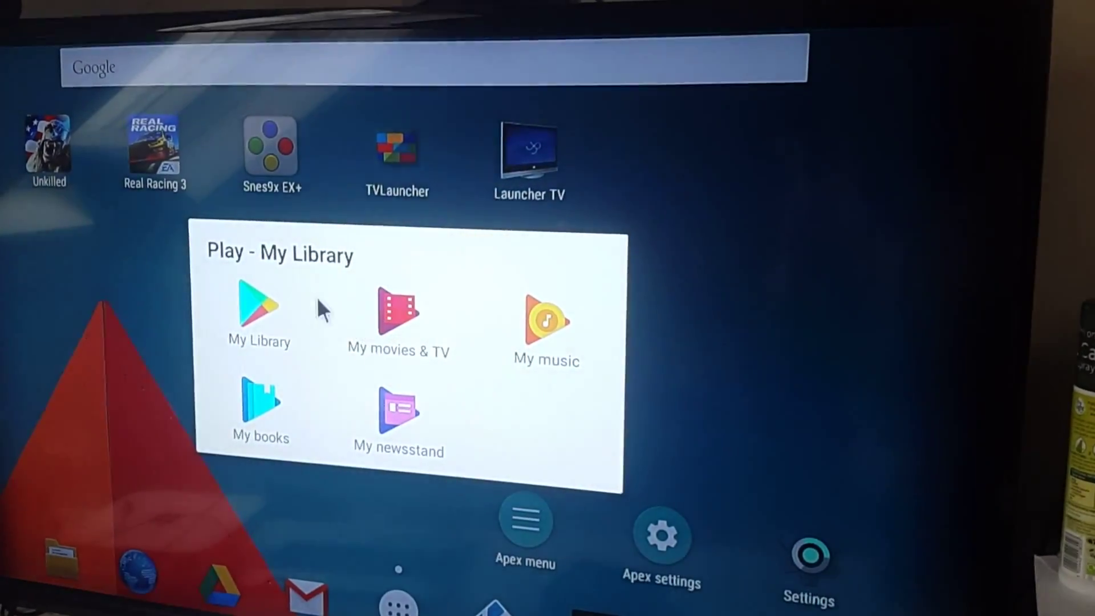
left_click(256, 312)
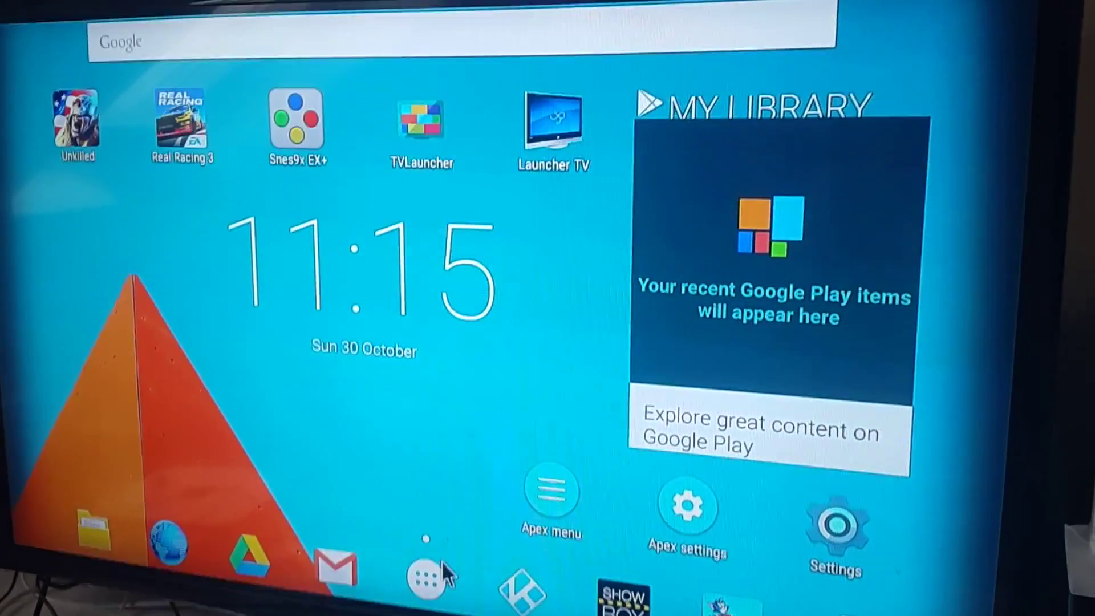
left_click(425, 580)
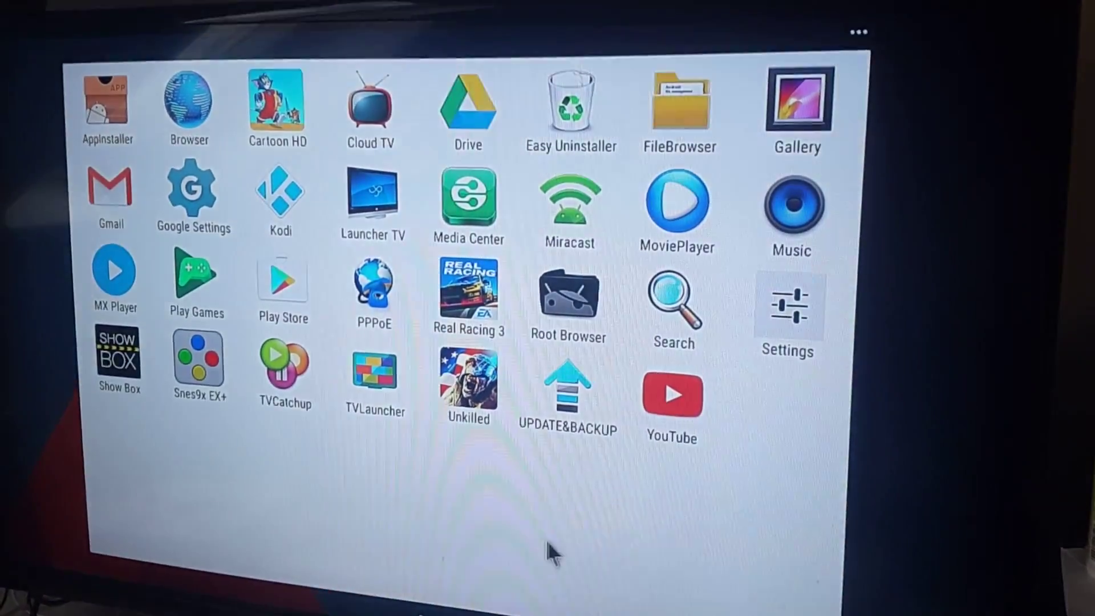
key("Escape")
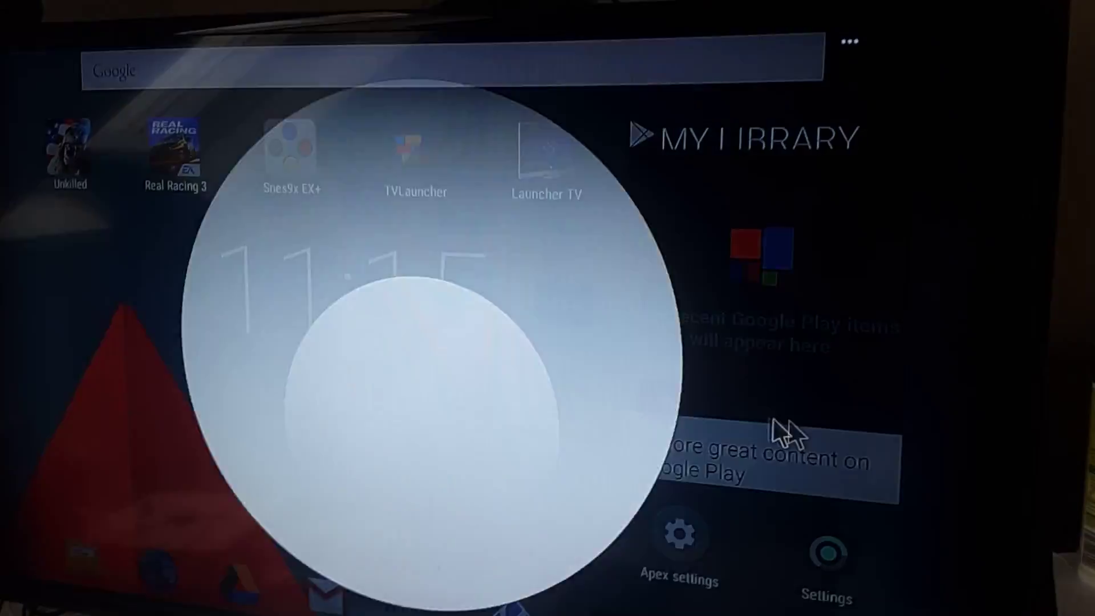